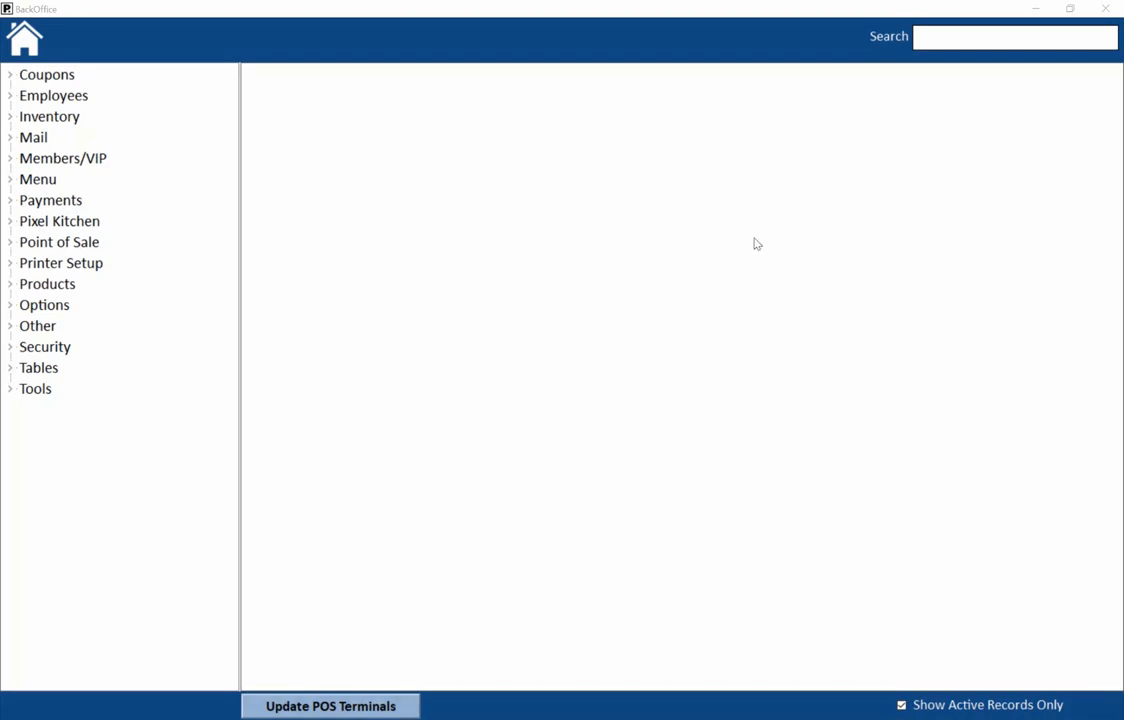
Open the Point of Sale System Setup Options and review the Company, Num Stations and Store No fields.
{"action": "left_click", "coordinate": [15, 240]}
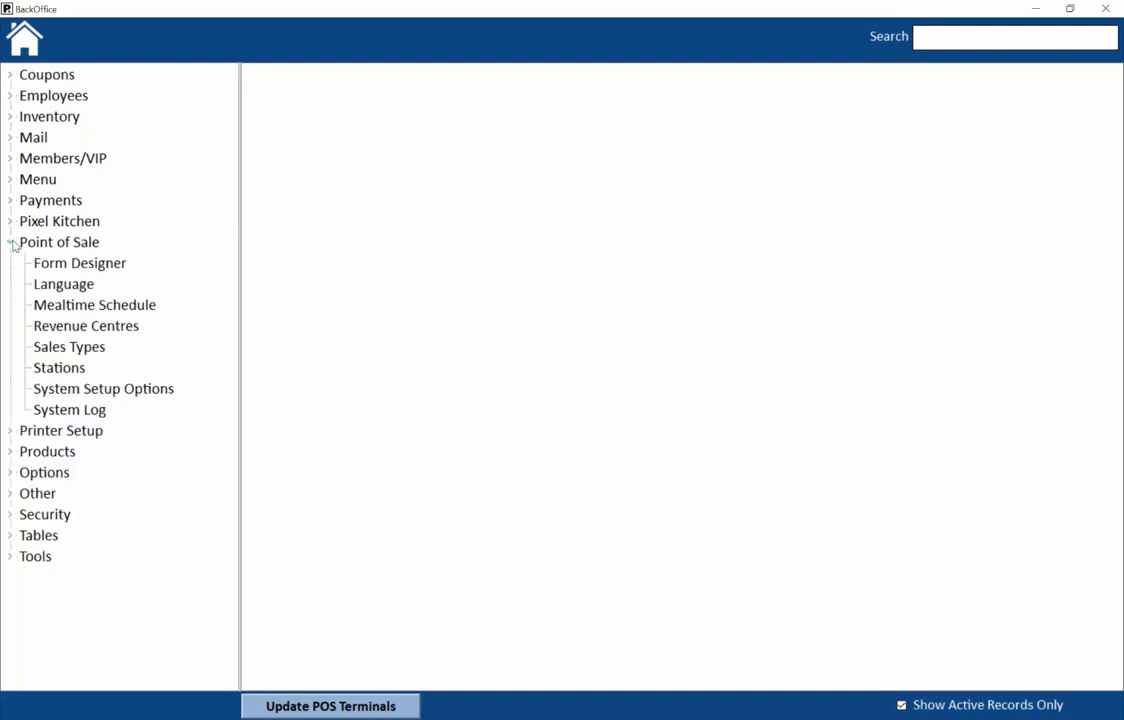
{"action": "left_click", "coordinate": [121, 392]}
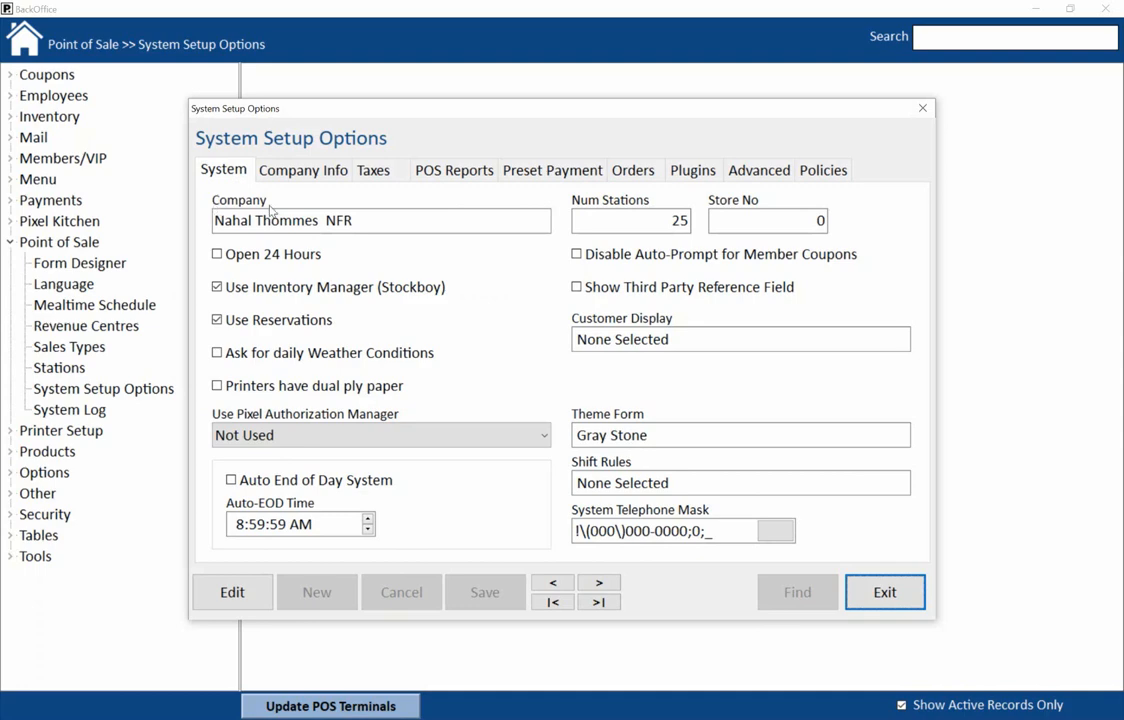
{"action": "left_click", "coordinate": [366, 222]}
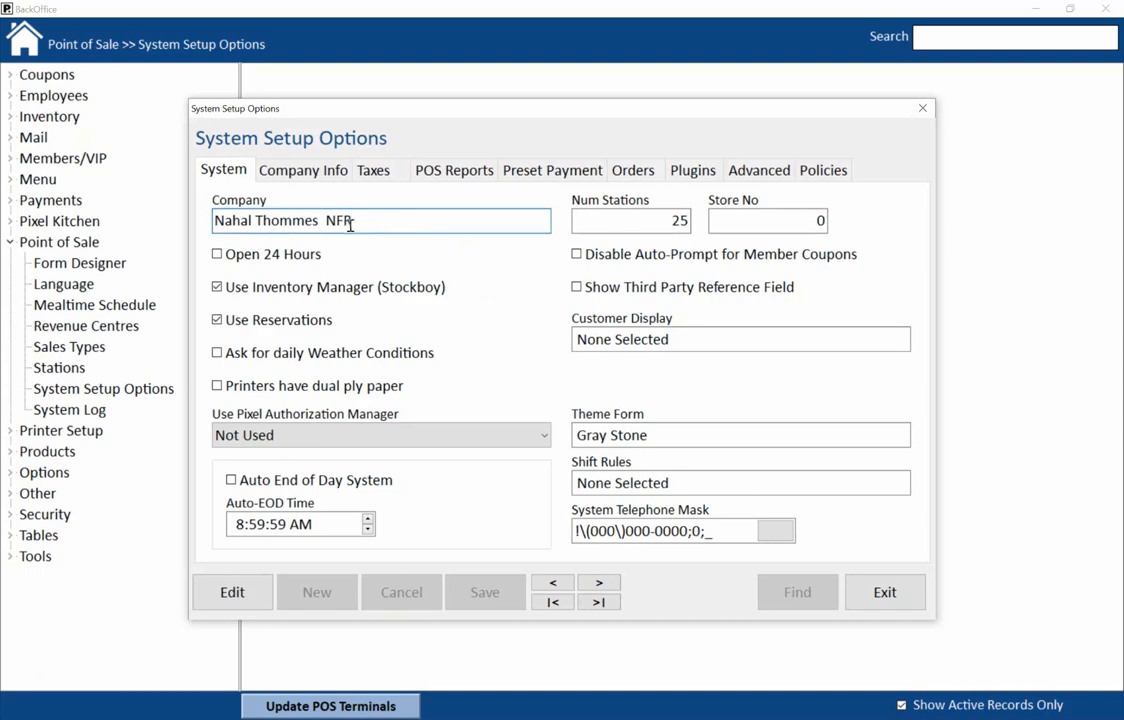
{"action": "left_click", "coordinate": [588, 220]}
{"action": "left_click_drag", "start_coordinate": [590, 220], "coordinate": [557, 206]}
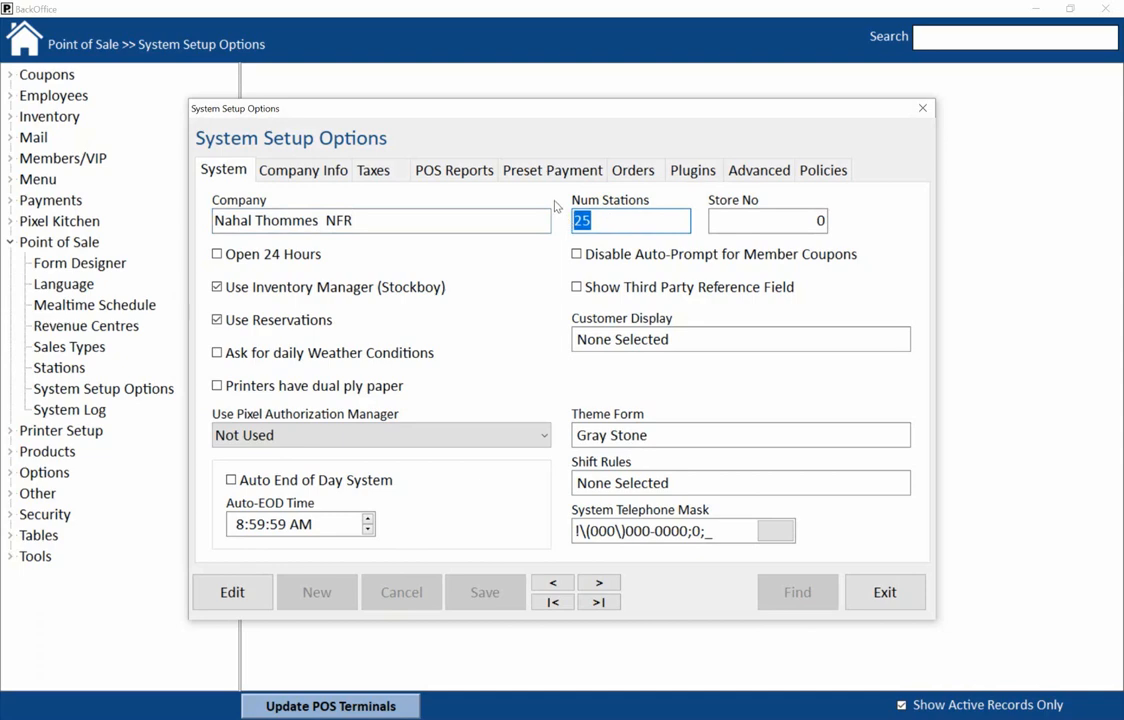
{"action": "left_click", "coordinate": [650, 220]}
{"action": "left_click", "coordinate": [766, 220]}
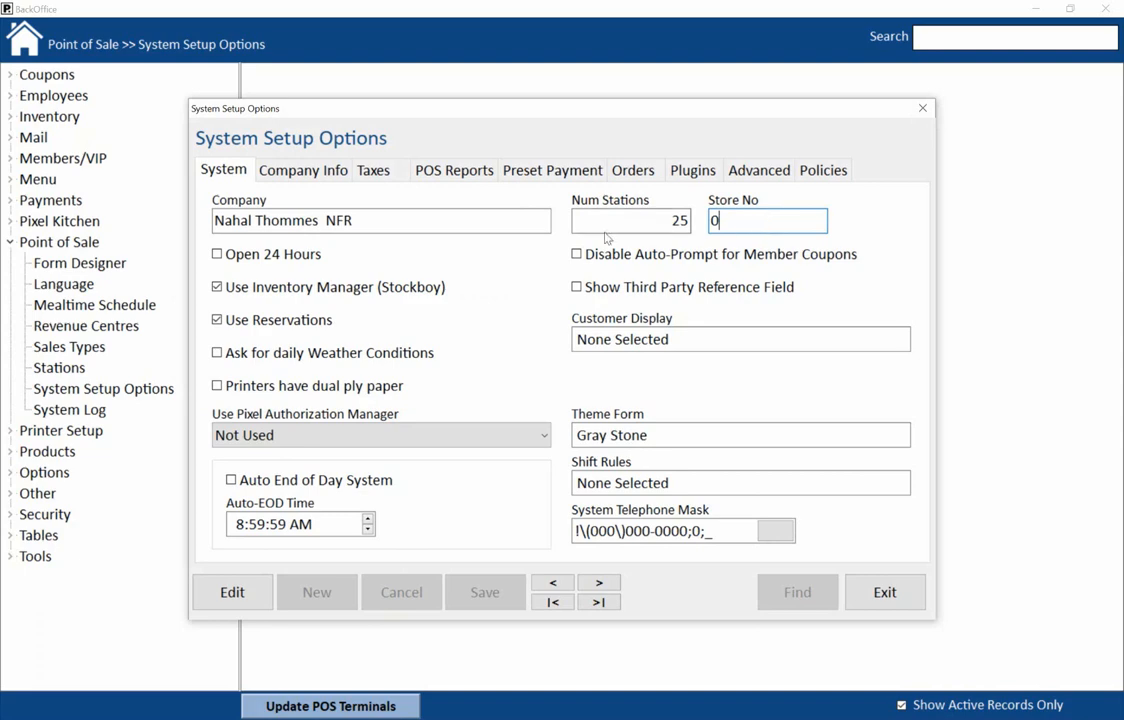
Try the Open 24 Hours option and Auto End of Day System with an Auto-EOD time of 9:59:59 AM, reverting each change.
{"action": "left_click", "coordinate": [297, 258]}
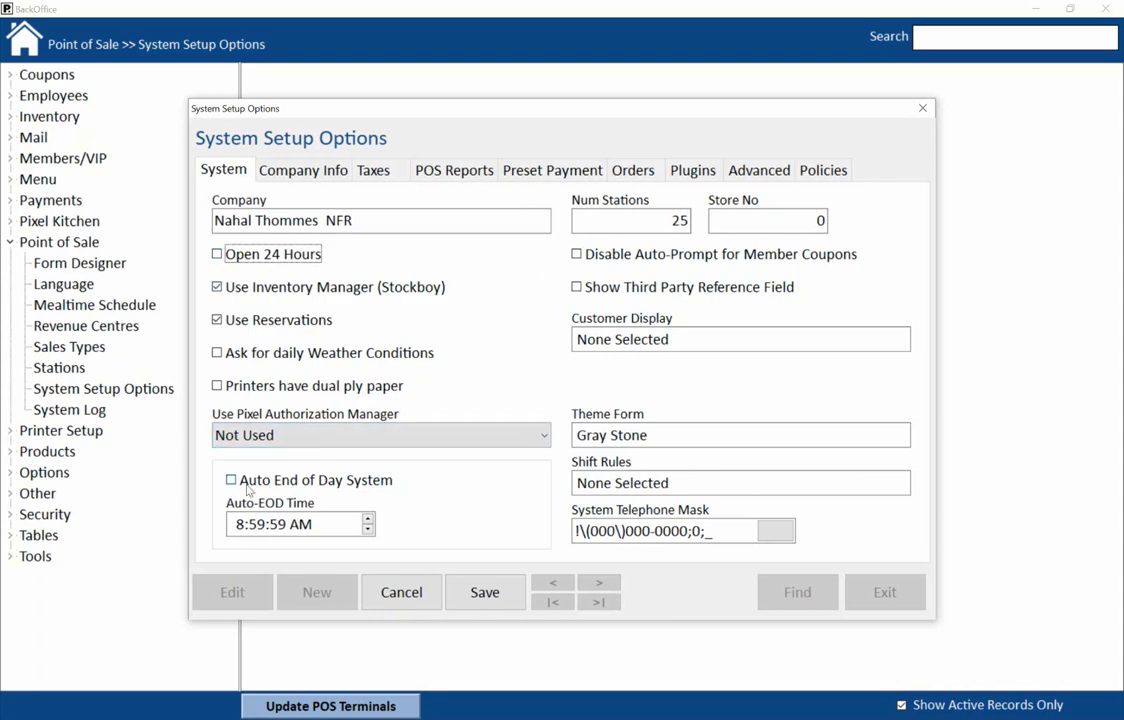
{"action": "left_click", "coordinate": [390, 485]}
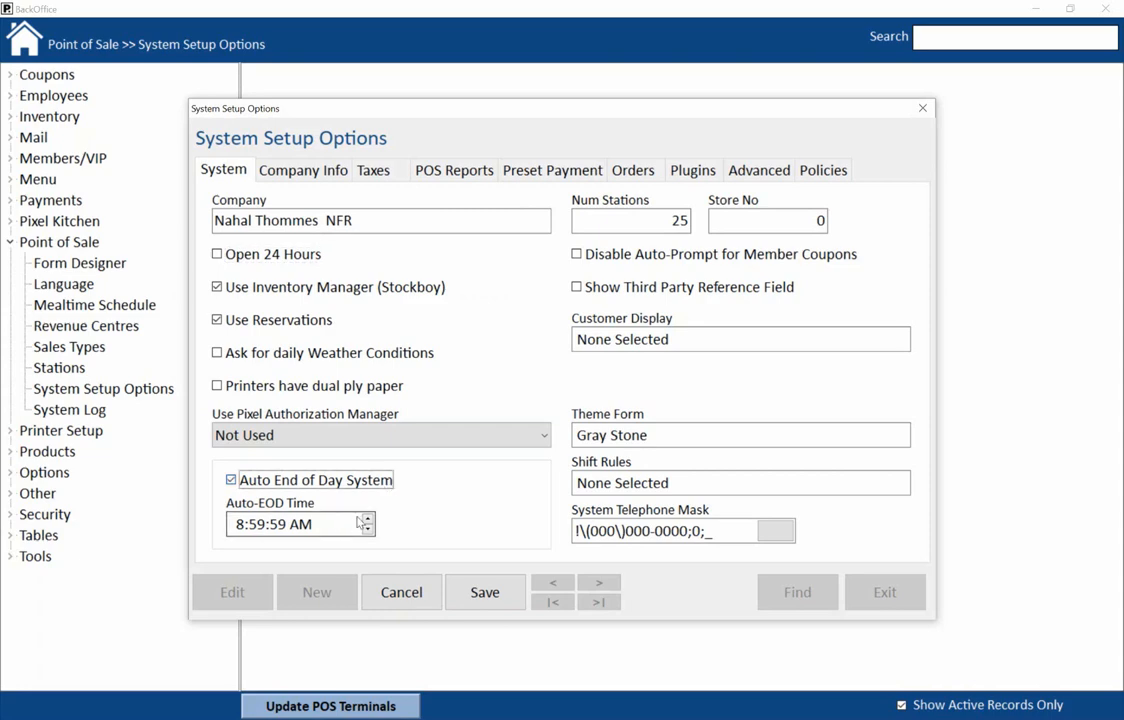
{"action": "left_click", "coordinate": [368, 519]}
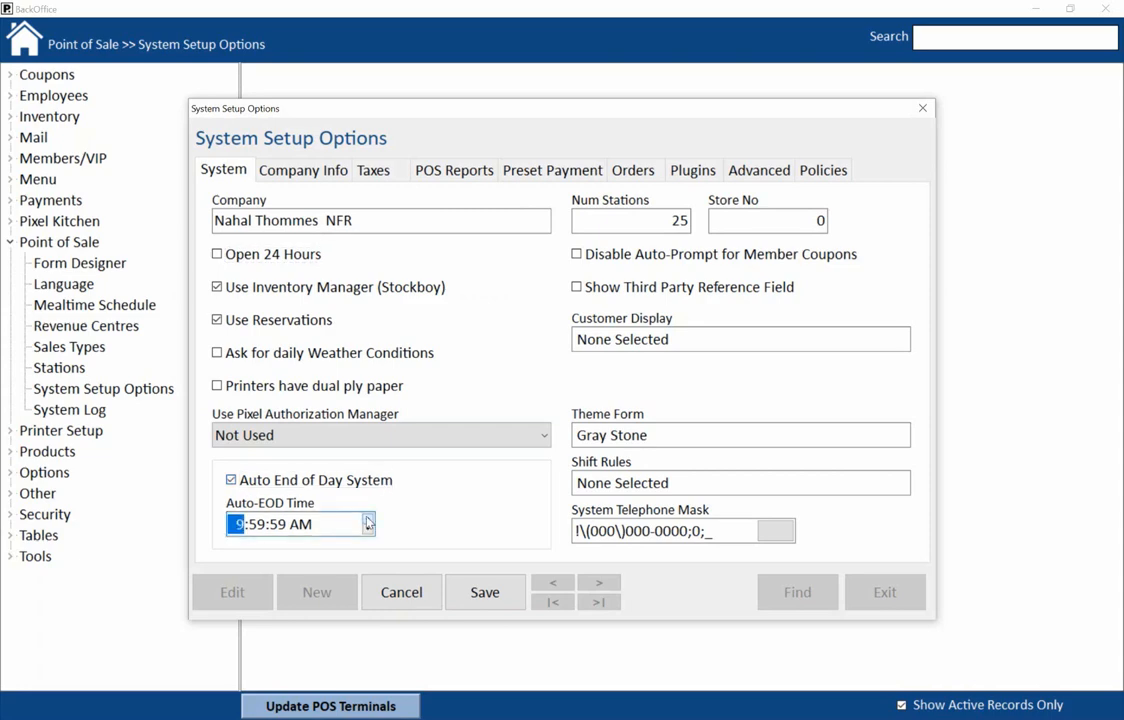
{"action": "left_click", "coordinate": [368, 528]}
{"action": "left_click", "coordinate": [370, 488]}
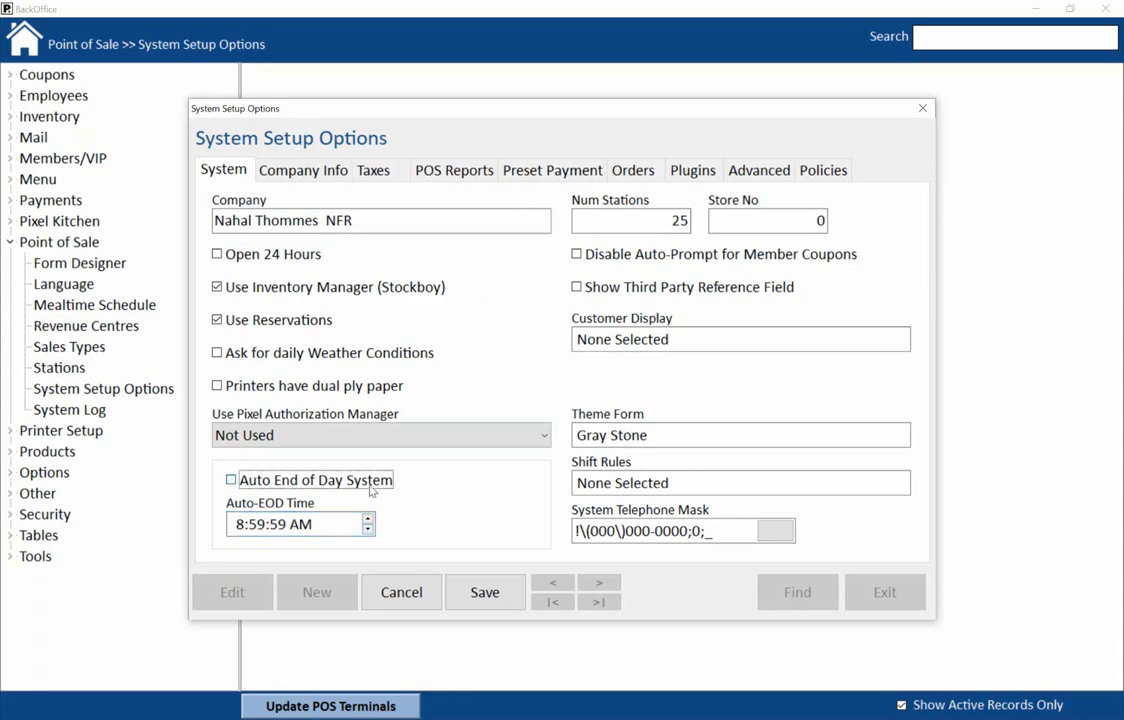
Toggle the Use Inventory Manager (Stockboy) and Use Reservations options off and back on.
{"action": "left_click", "coordinate": [284, 293]}
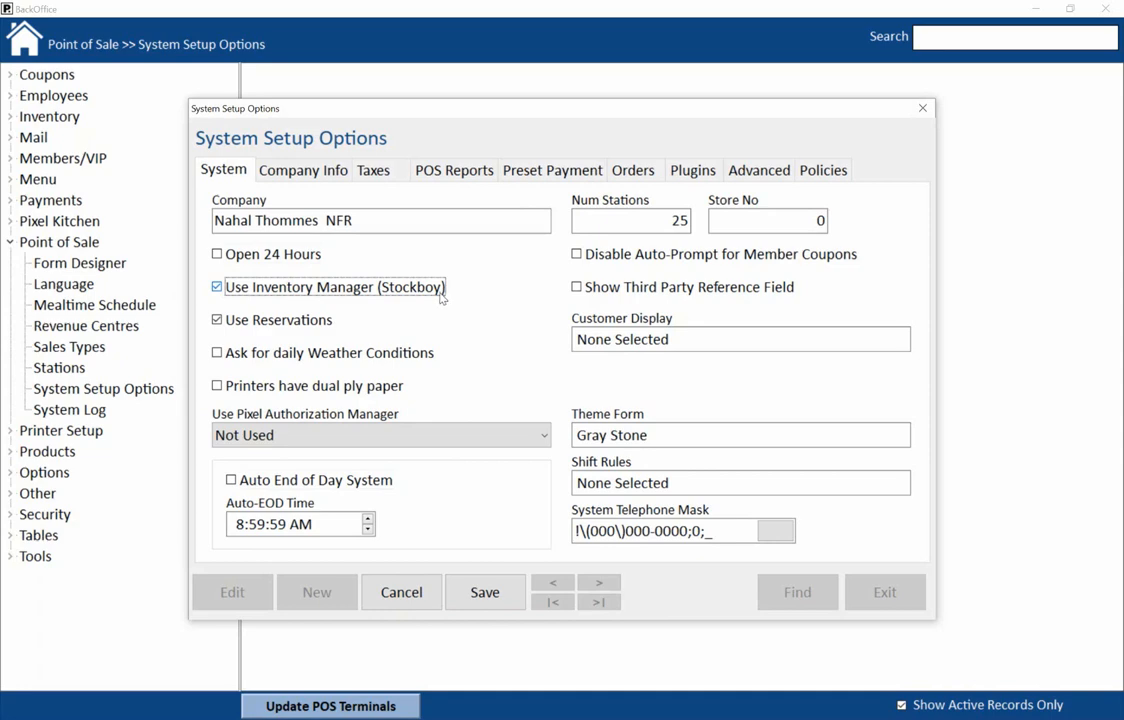
{"action": "left_click", "coordinate": [320, 323]}
{"action": "left_click", "coordinate": [321, 324]}
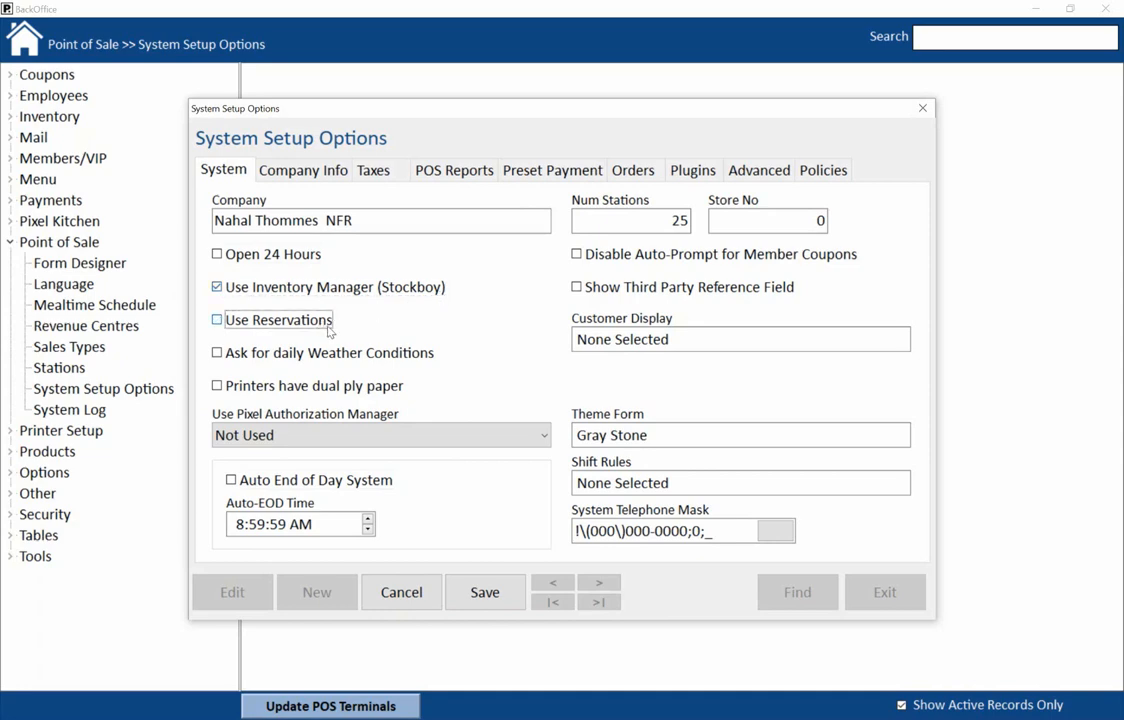
{"action": "left_click", "coordinate": [329, 331]}
Toggle the daily weather conditions prompt and the dual ply paper printer option on and back off.
{"action": "left_click", "coordinate": [389, 360]}
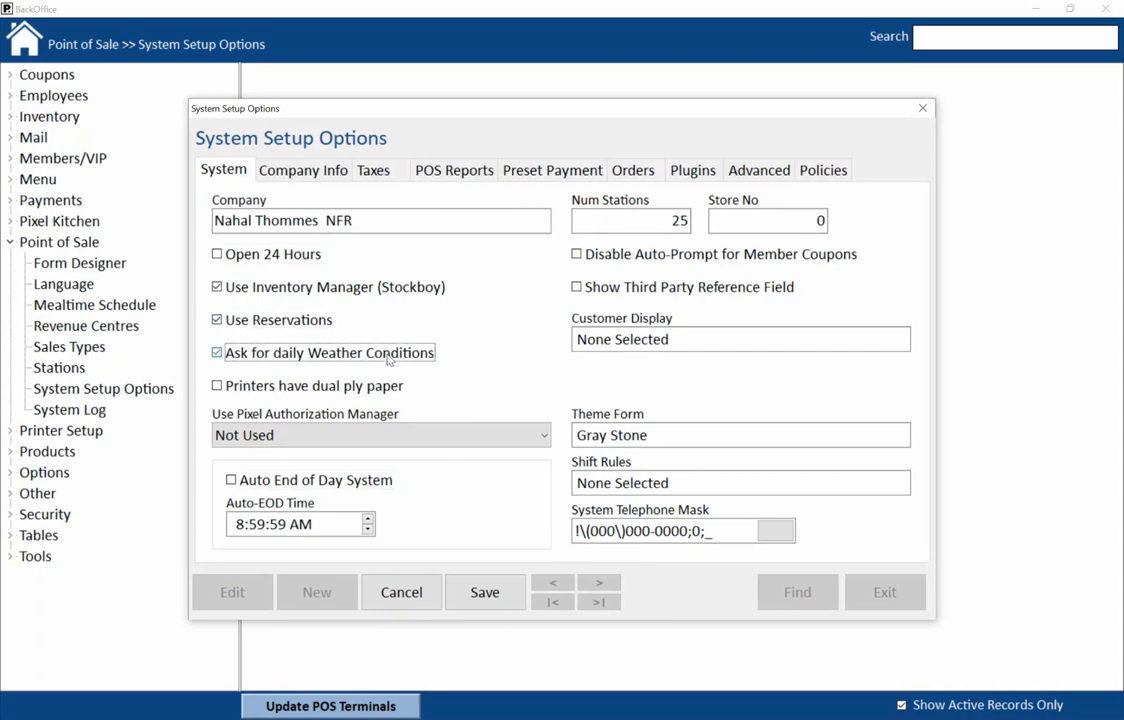
{"action": "left_click", "coordinate": [389, 360]}
{"action": "left_click", "coordinate": [379, 391]}
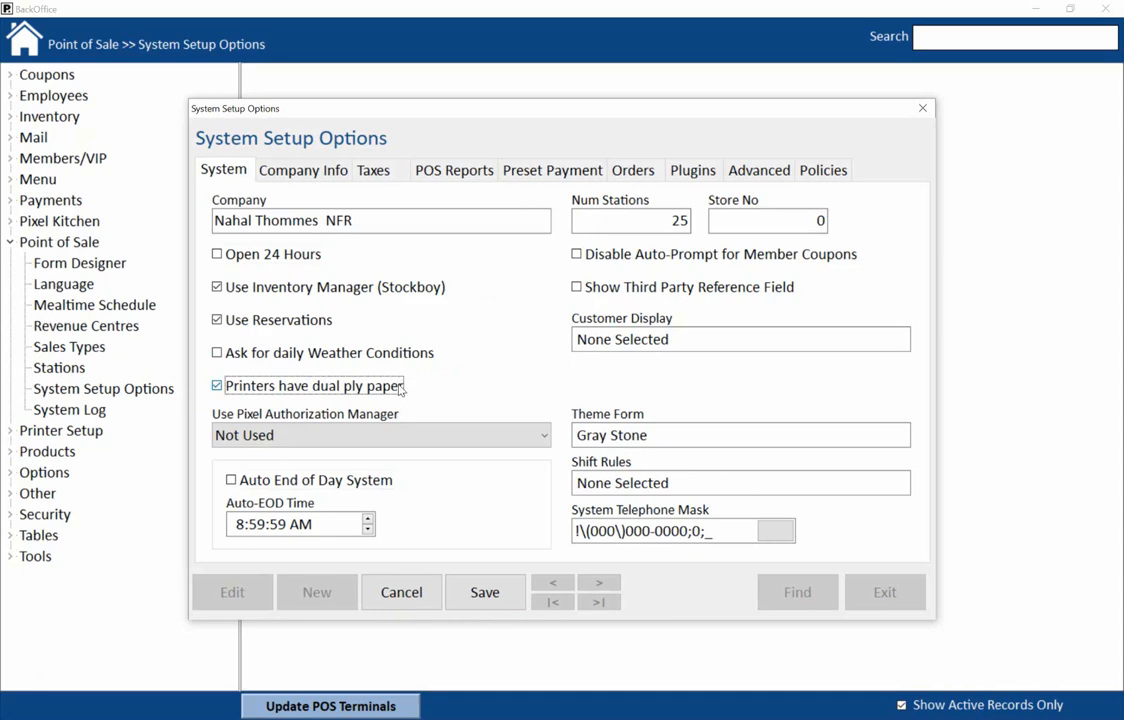
{"action": "left_click", "coordinate": [400, 388]}
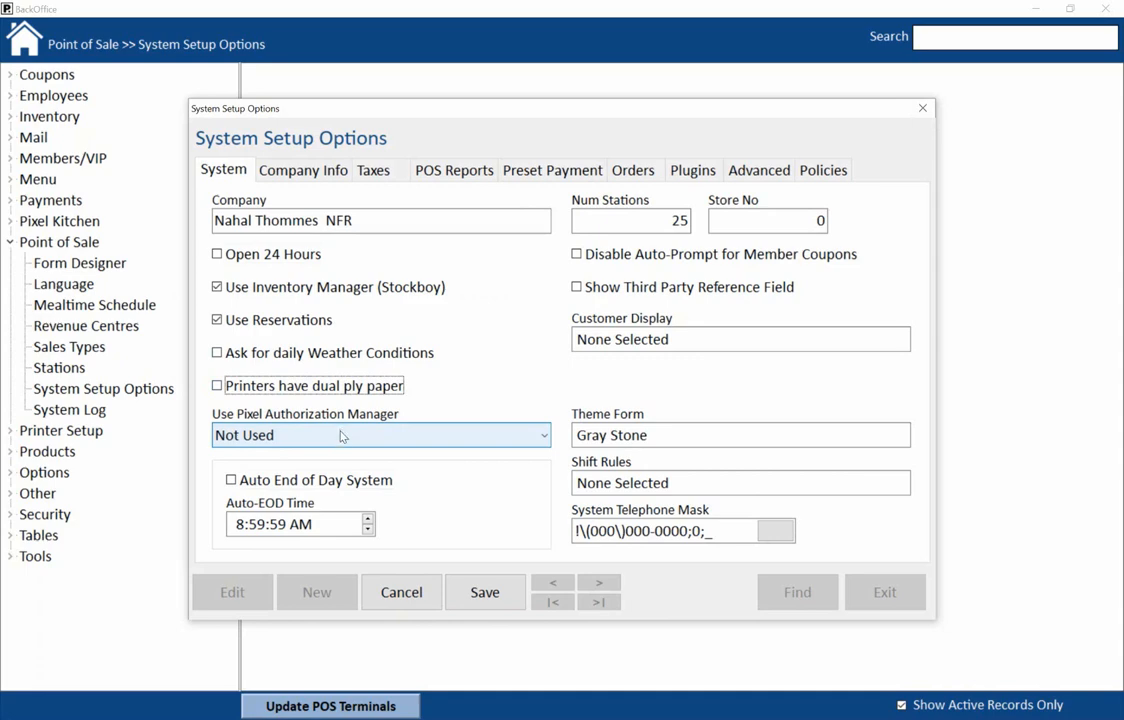
Try Server Mode and Station Mode for the Pixel Authorization Manager, and return it to Not Used.
{"action": "left_click", "coordinate": [547, 441]}
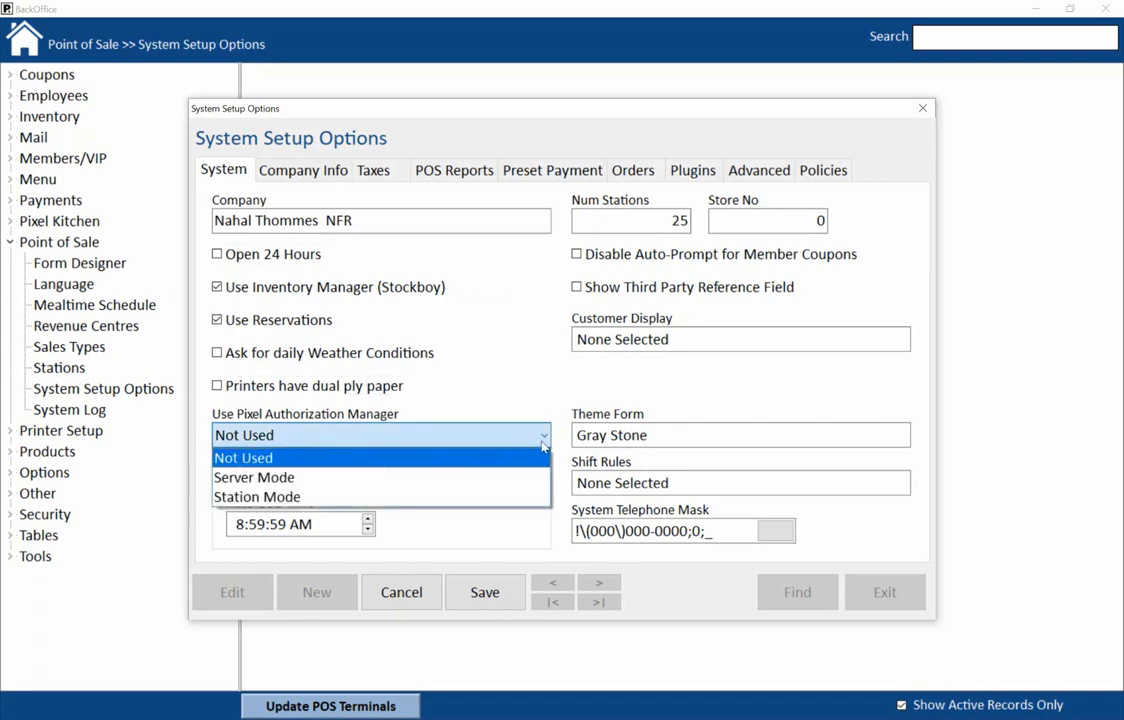
{"action": "left_click", "coordinate": [507, 478]}
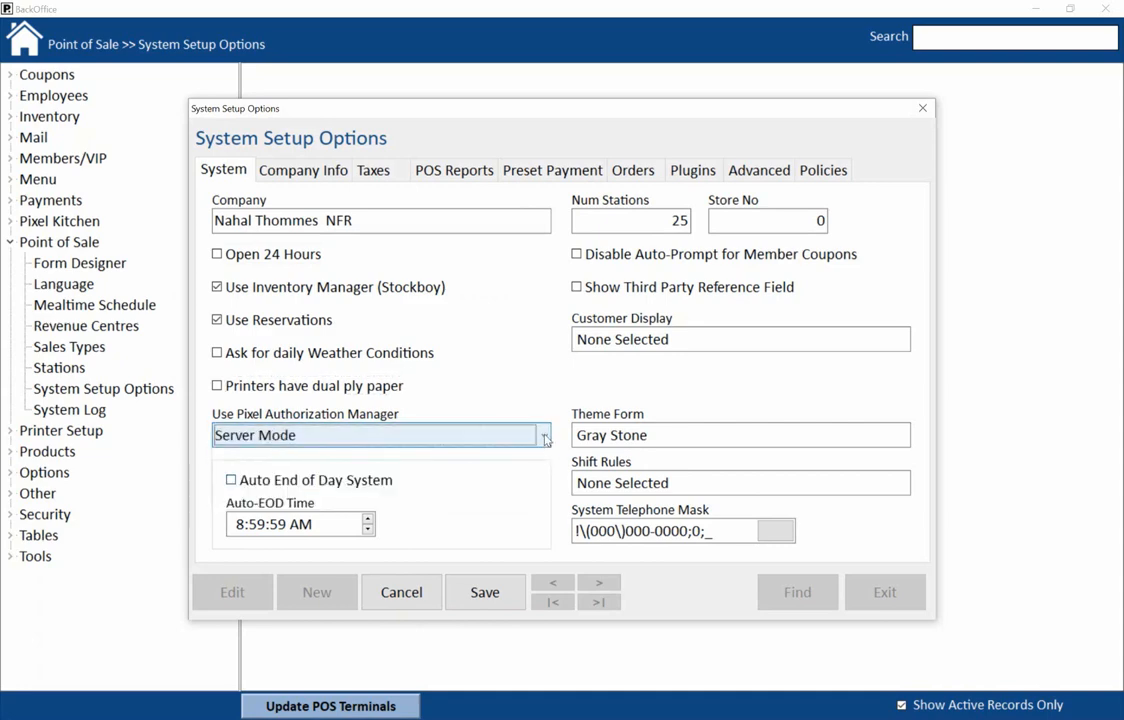
{"action": "left_click", "coordinate": [545, 435]}
{"action": "left_click", "coordinate": [522, 496]}
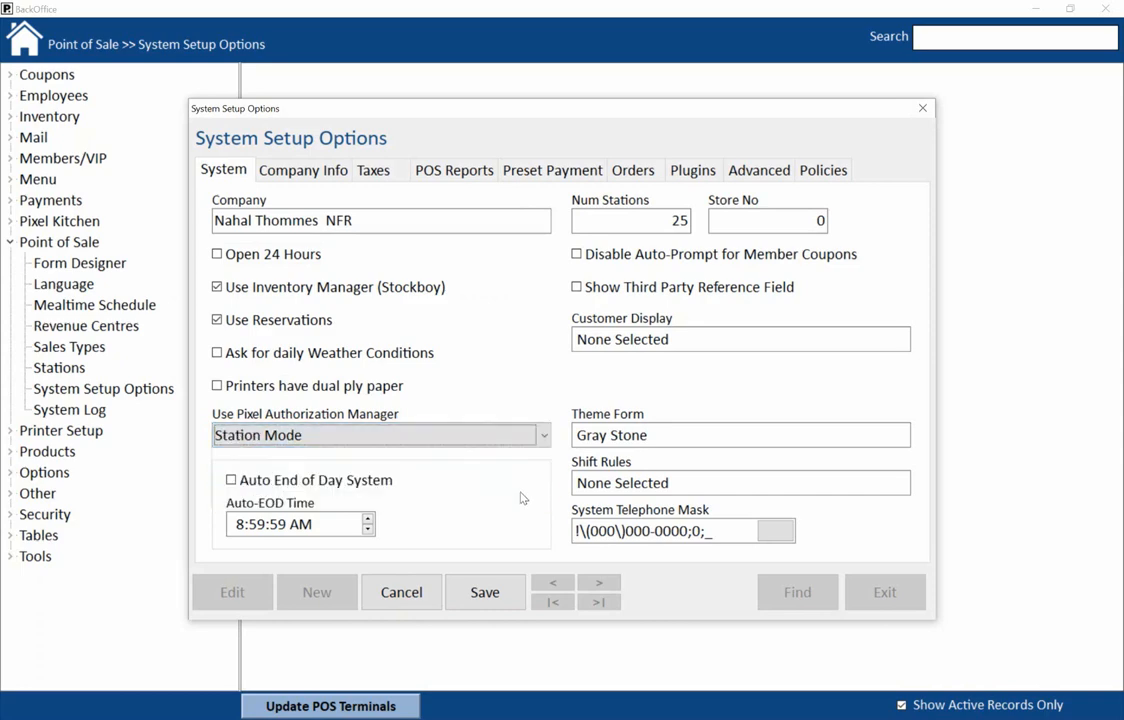
{"action": "left_click", "coordinate": [545, 437]}
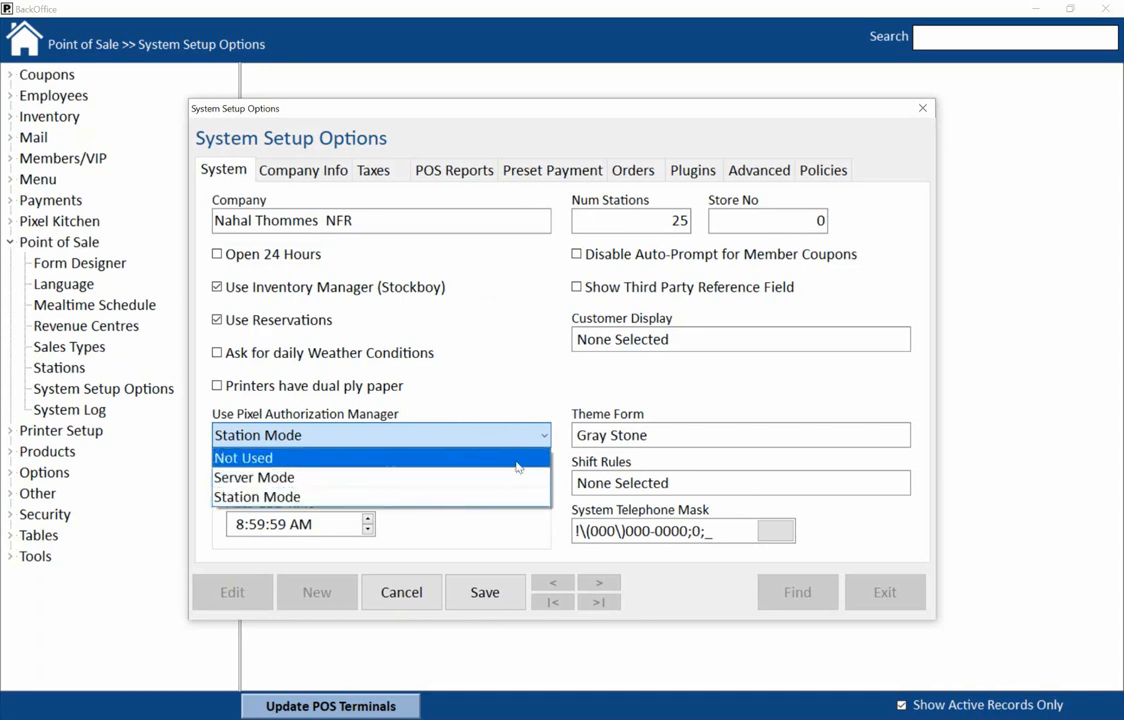
{"action": "left_click", "coordinate": [518, 464]}
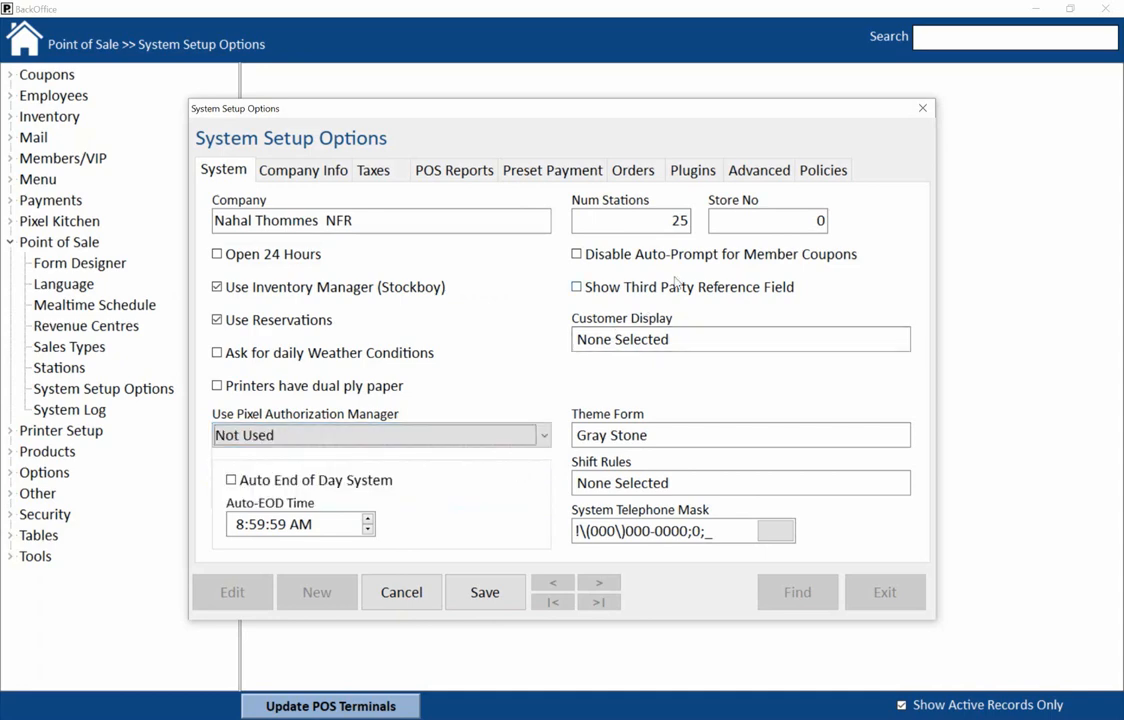
Toggle Disable Auto-Prompt for Member Coupons and Show Third Party Reference Field on and back off.
{"action": "left_click", "coordinate": [703, 259]}
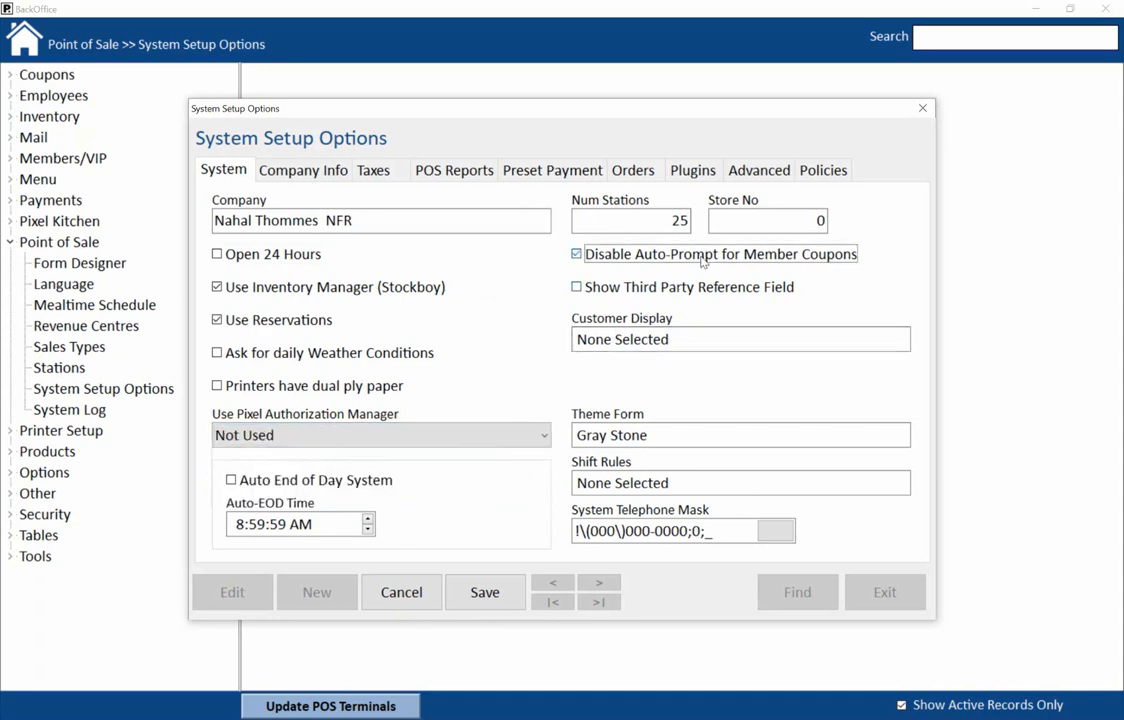
{"action": "left_click", "coordinate": [856, 255]}
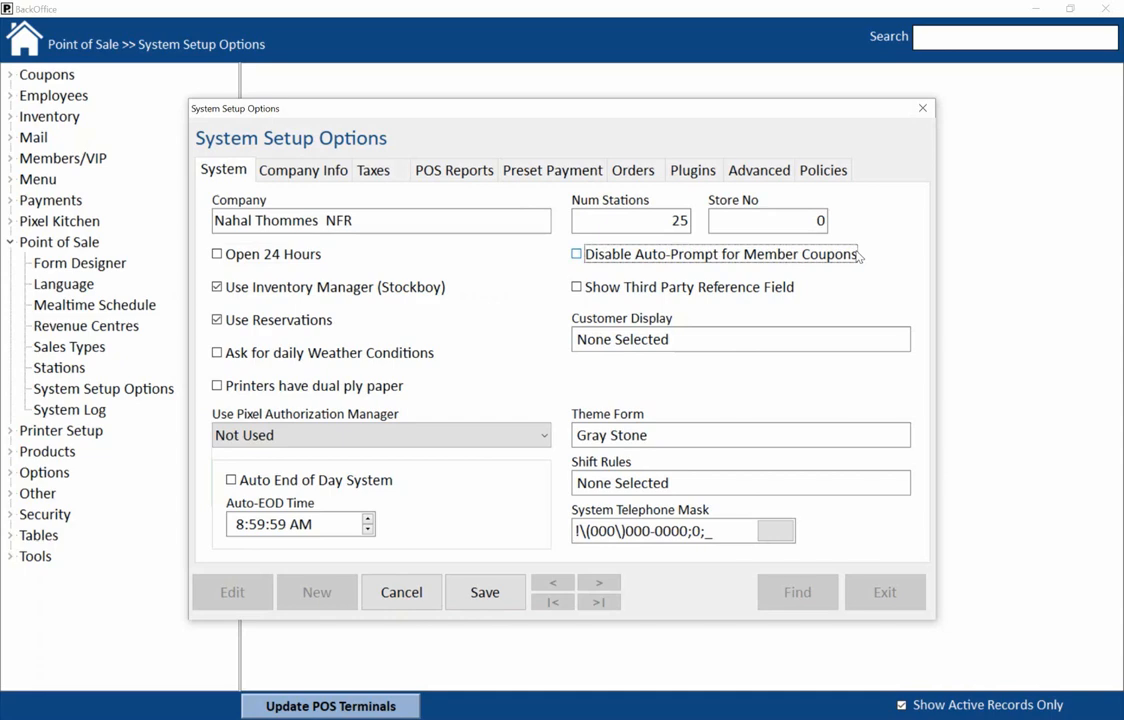
{"action": "left_click", "coordinate": [785, 289]}
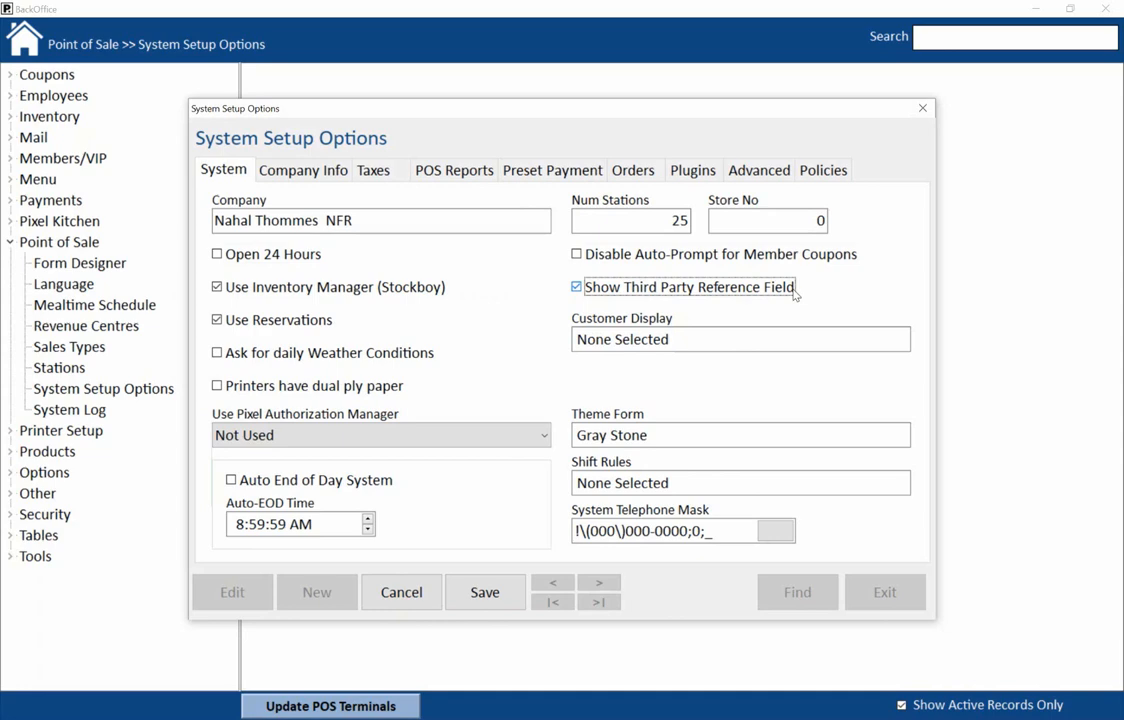
{"action": "left_click", "coordinate": [795, 294]}
Try Customer Display 1024.oth and Customer Display 1024x768 as the customer display, and reset it to None Selected.
{"action": "left_click", "coordinate": [817, 345]}
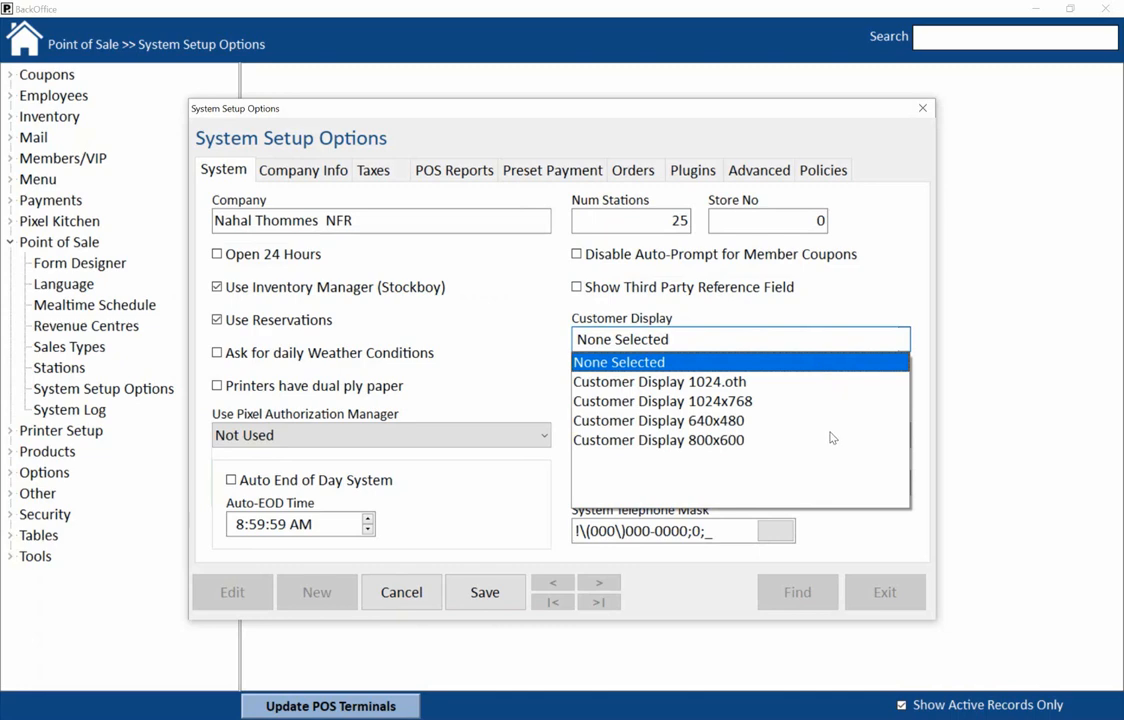
{"action": "left_click", "coordinate": [828, 381]}
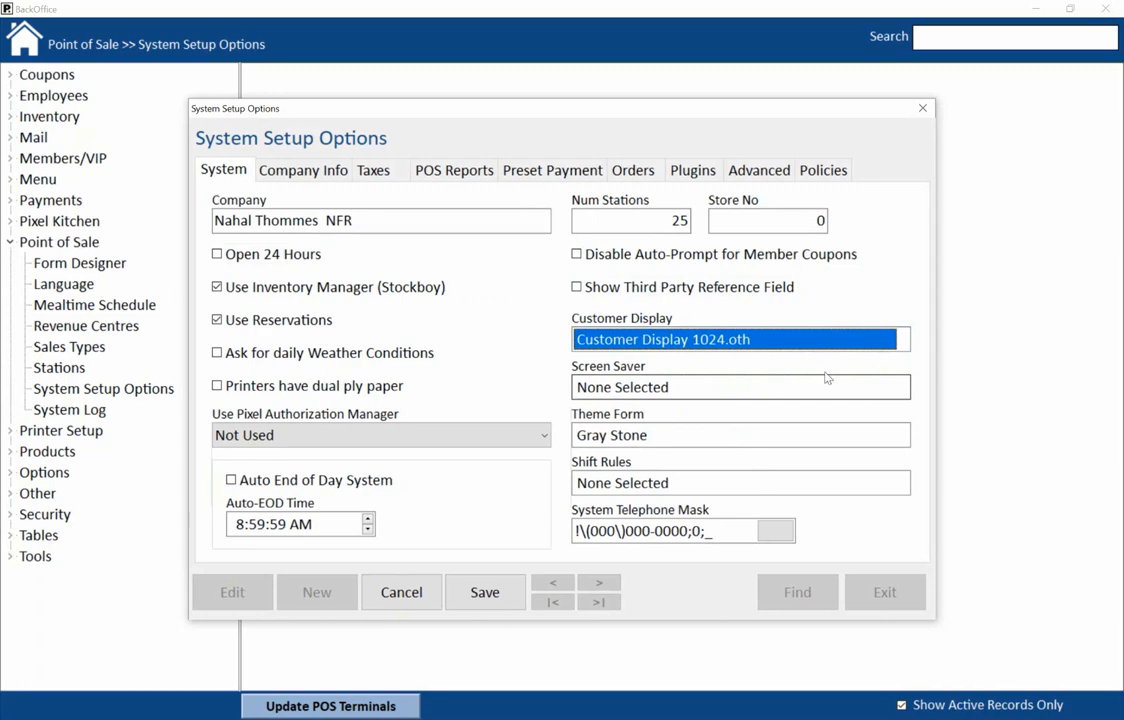
{"action": "left_click", "coordinate": [829, 345]}
{"action": "left_click", "coordinate": [818, 401]}
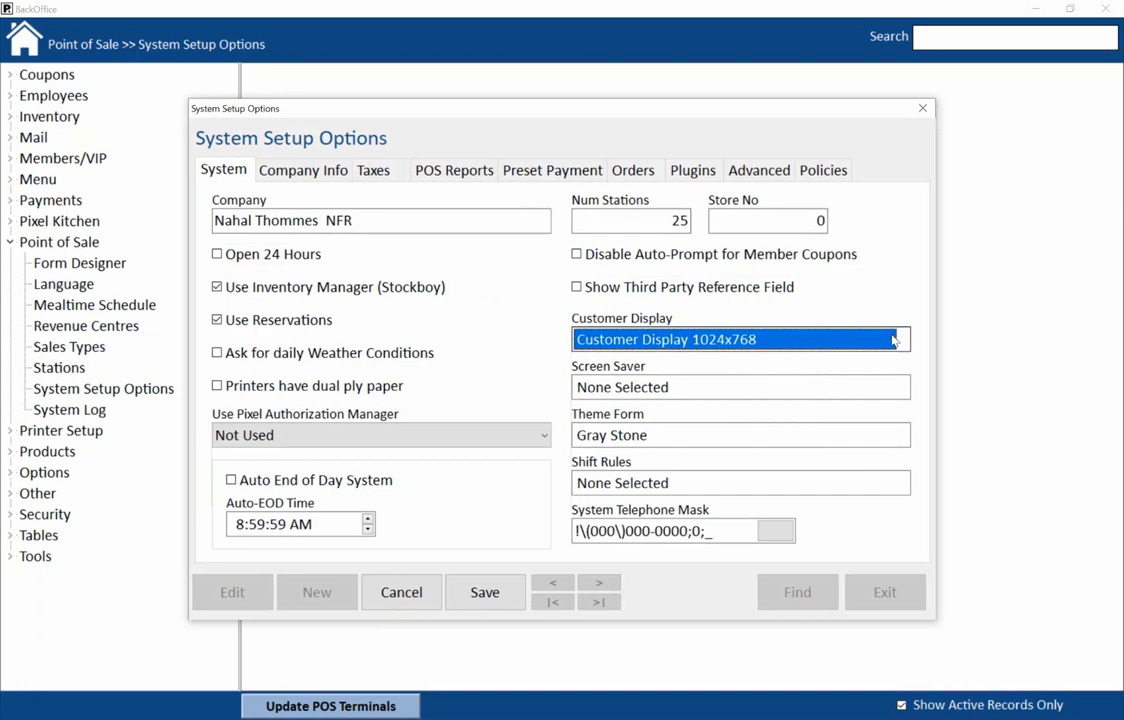
{"action": "left_click", "coordinate": [891, 339]}
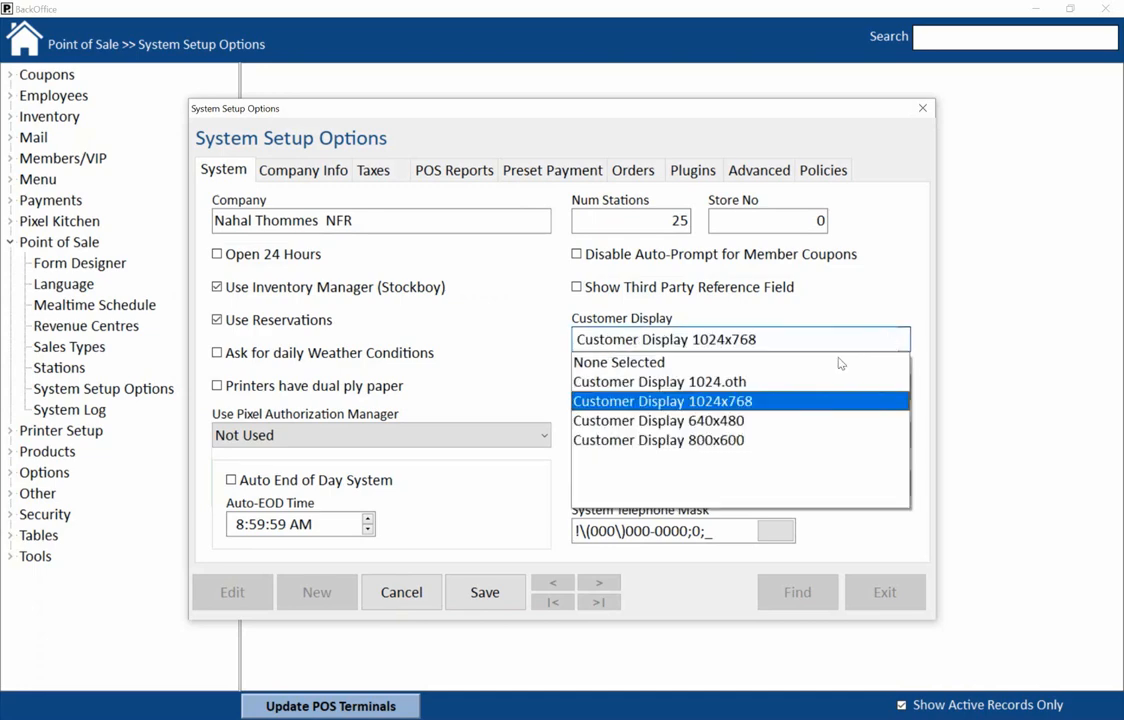
{"action": "left_click", "coordinate": [840, 364]}
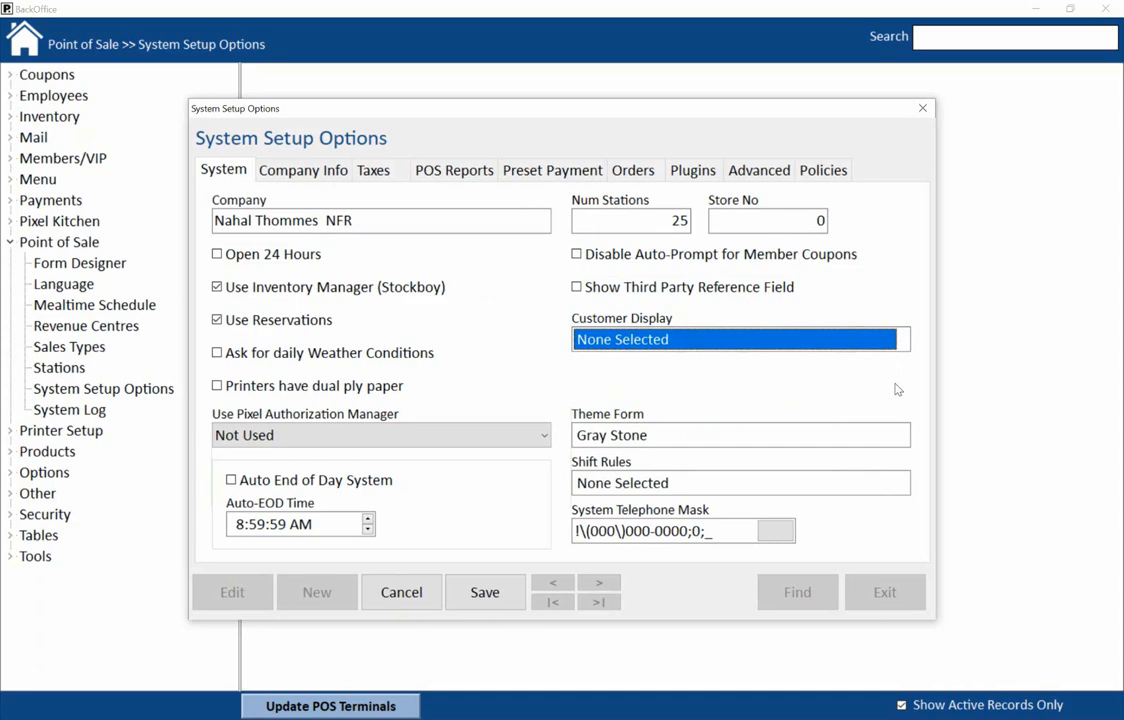
Try Customer Display 1024.oth with the Customer Display - Screen Saver 1024x768 screen saver, and reset the customer display to None Selected.
{"action": "left_click", "coordinate": [878, 340]}
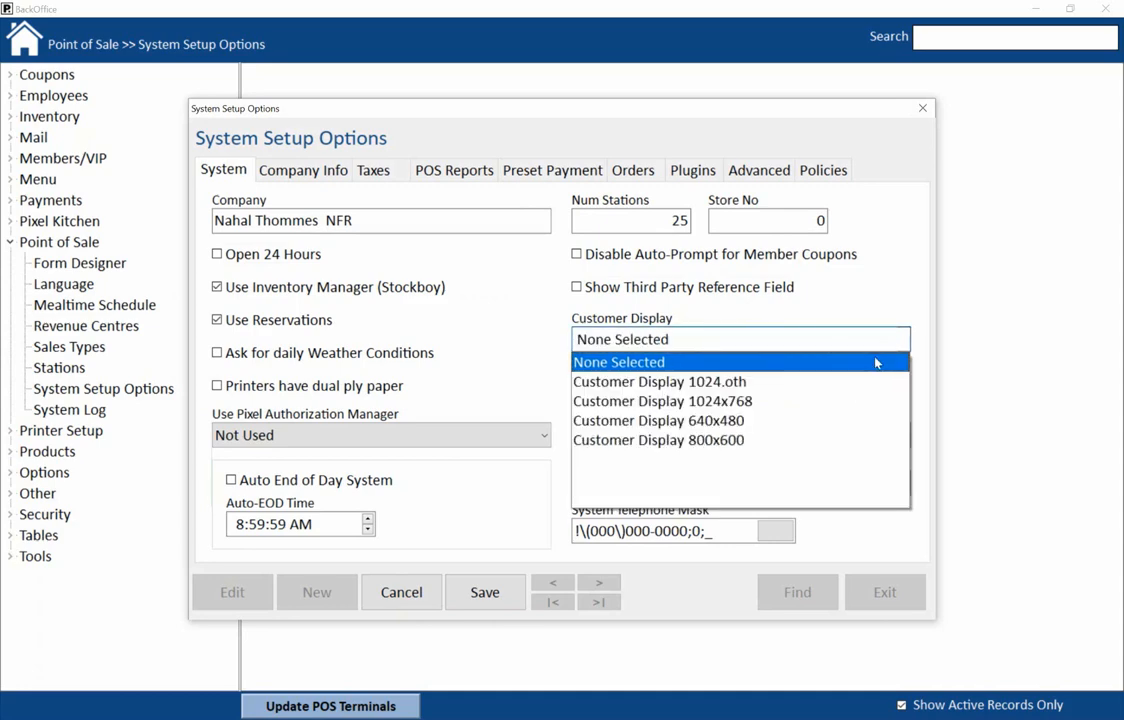
{"action": "left_click", "coordinate": [850, 381]}
{"action": "left_click", "coordinate": [753, 390]}
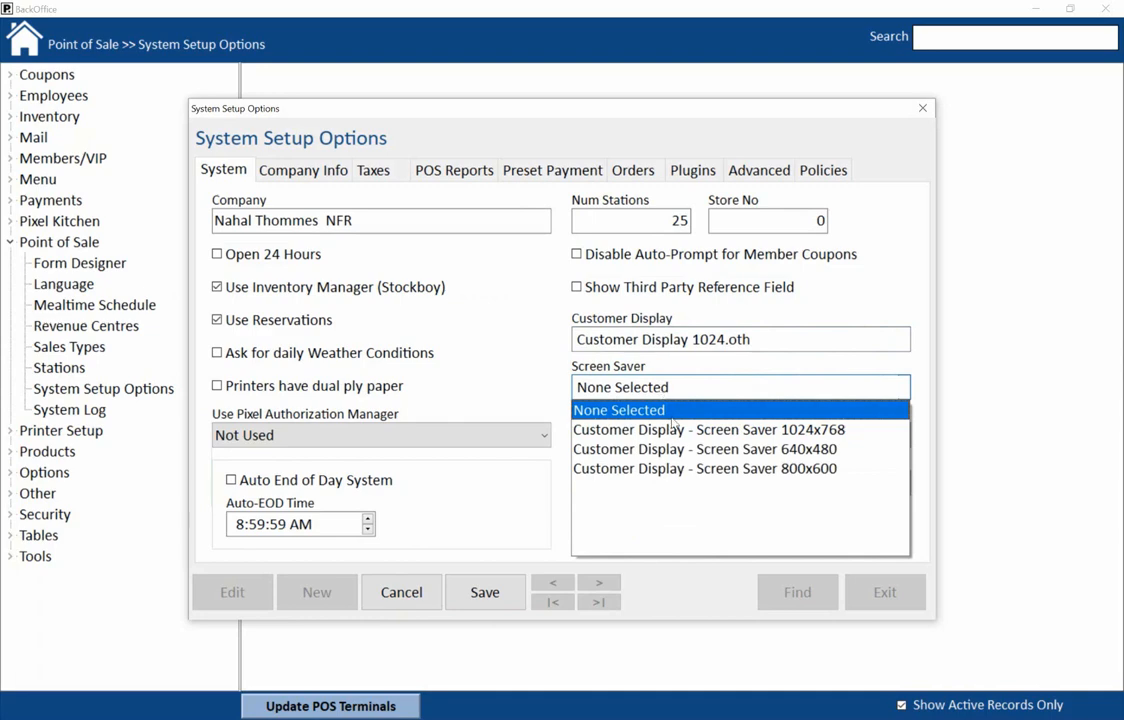
{"action": "left_click", "coordinate": [680, 430]}
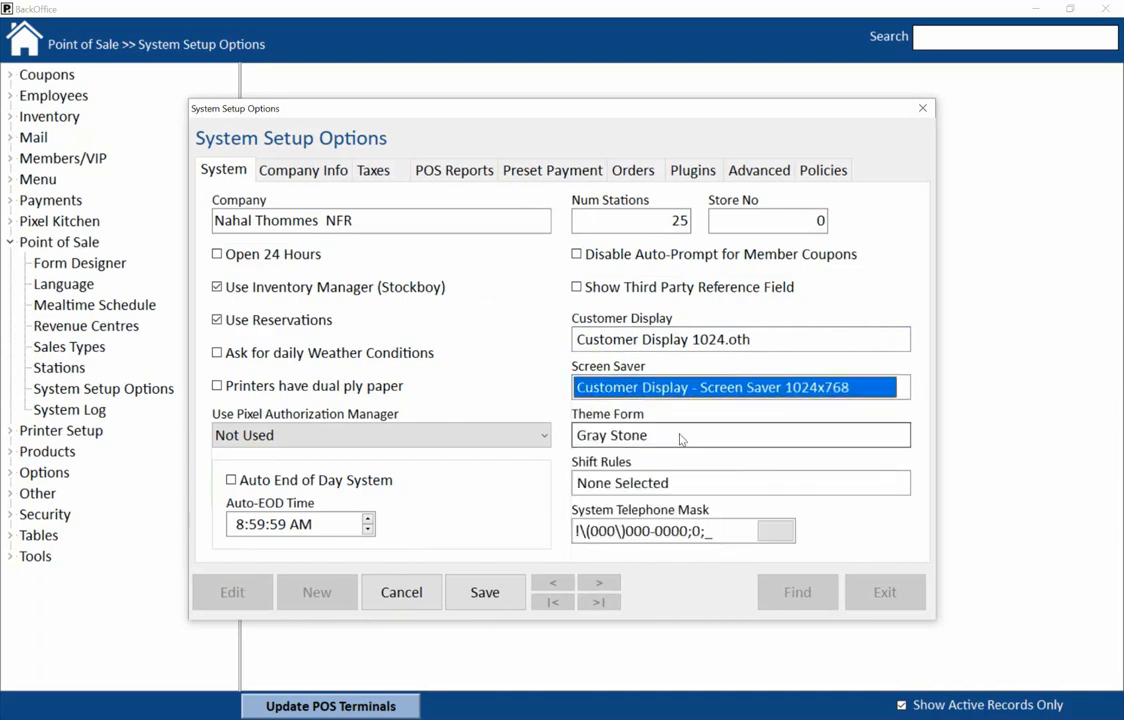
{"action": "left_click", "coordinate": [855, 345]}
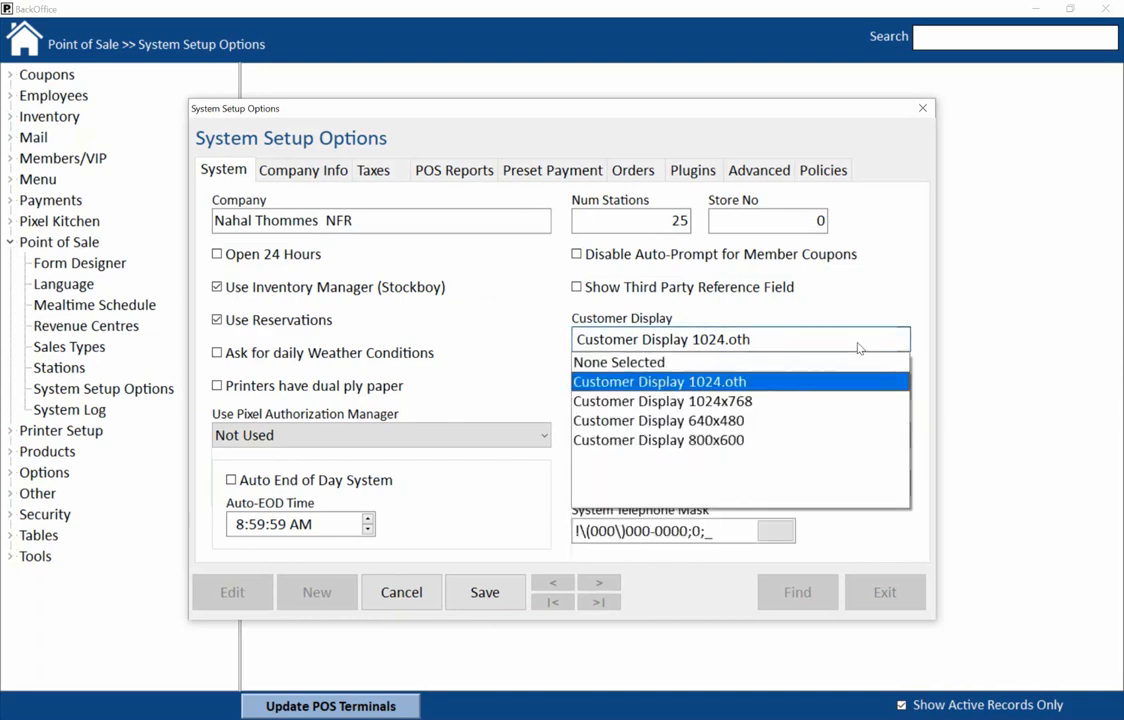
{"action": "left_click", "coordinate": [854, 363]}
Enable the Show Third Party Reference Field option.
{"action": "left_click", "coordinate": [859, 293]}
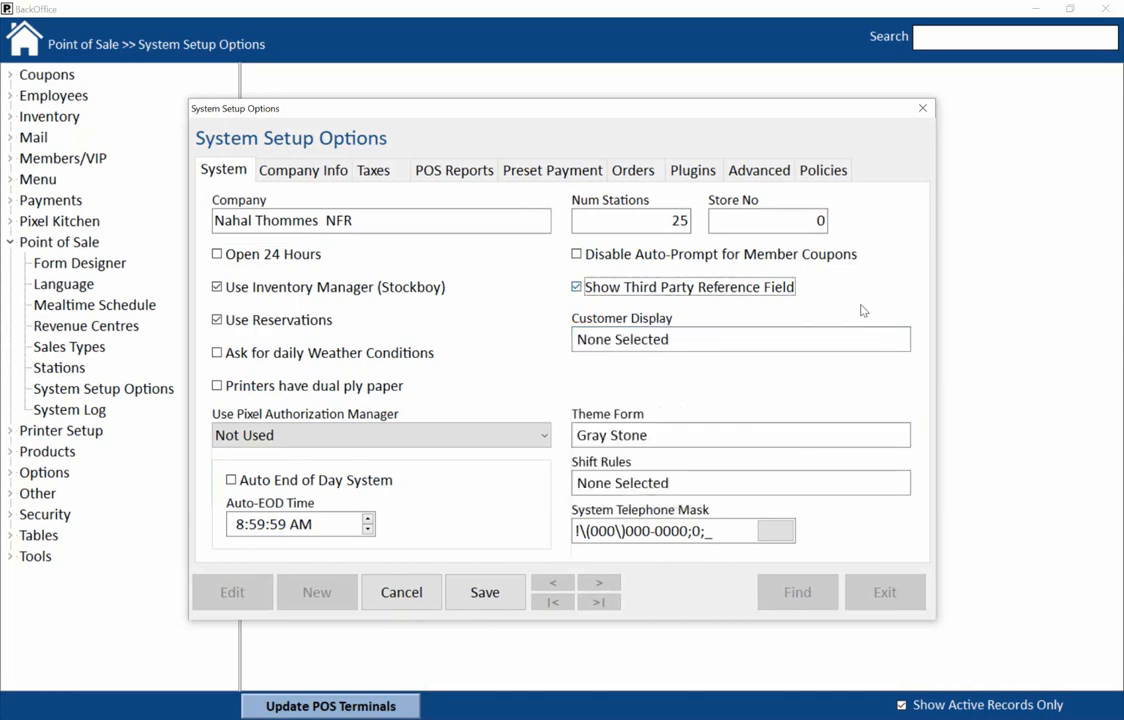
Review the available Theme Form and Shift Rules choices and the System Telephone Mask without changing them.
{"action": "left_click", "coordinate": [712, 435]}
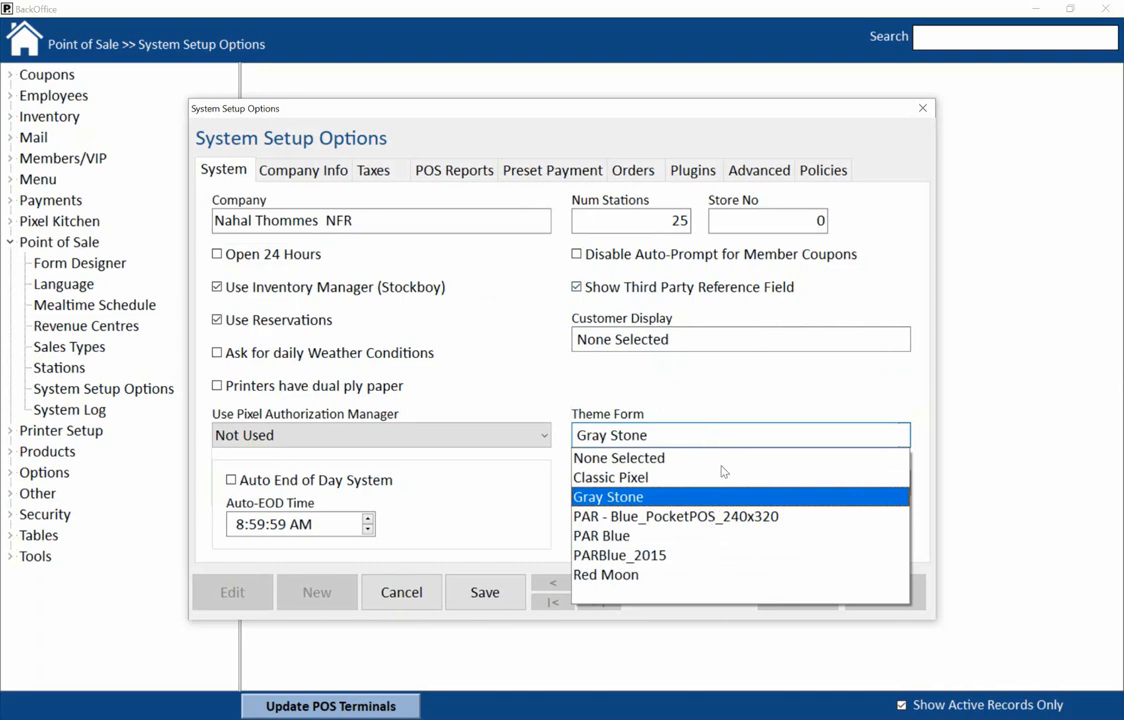
{"action": "left_click", "coordinate": [790, 404]}
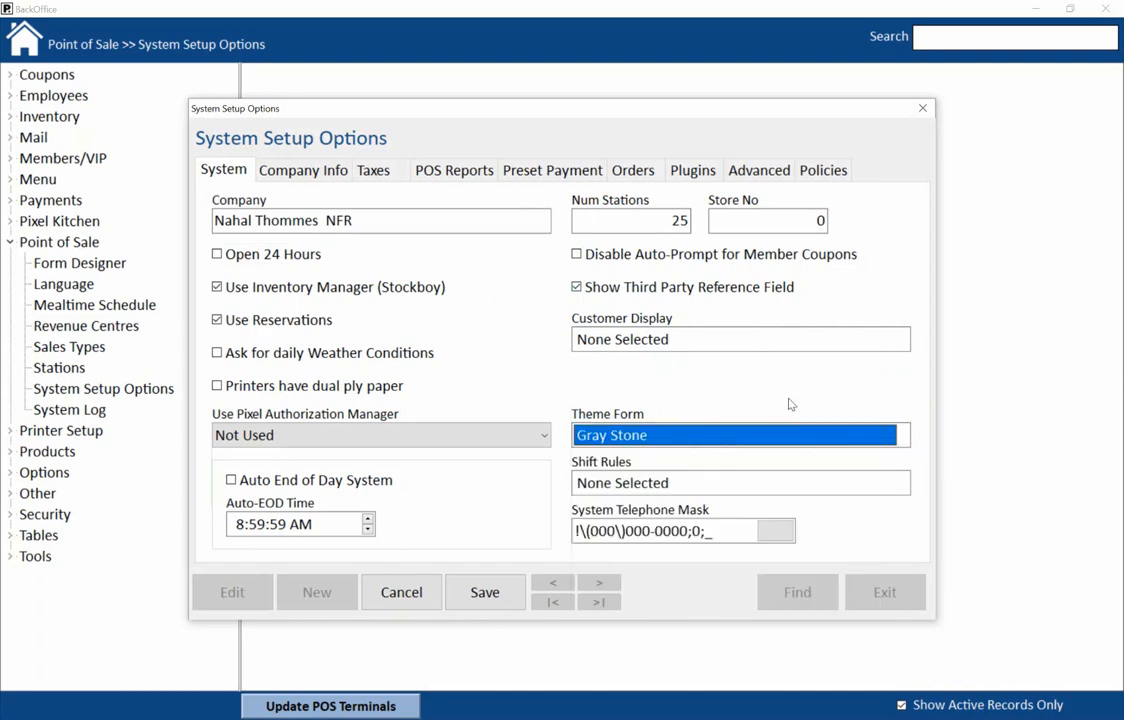
{"action": "left_click", "coordinate": [818, 484]}
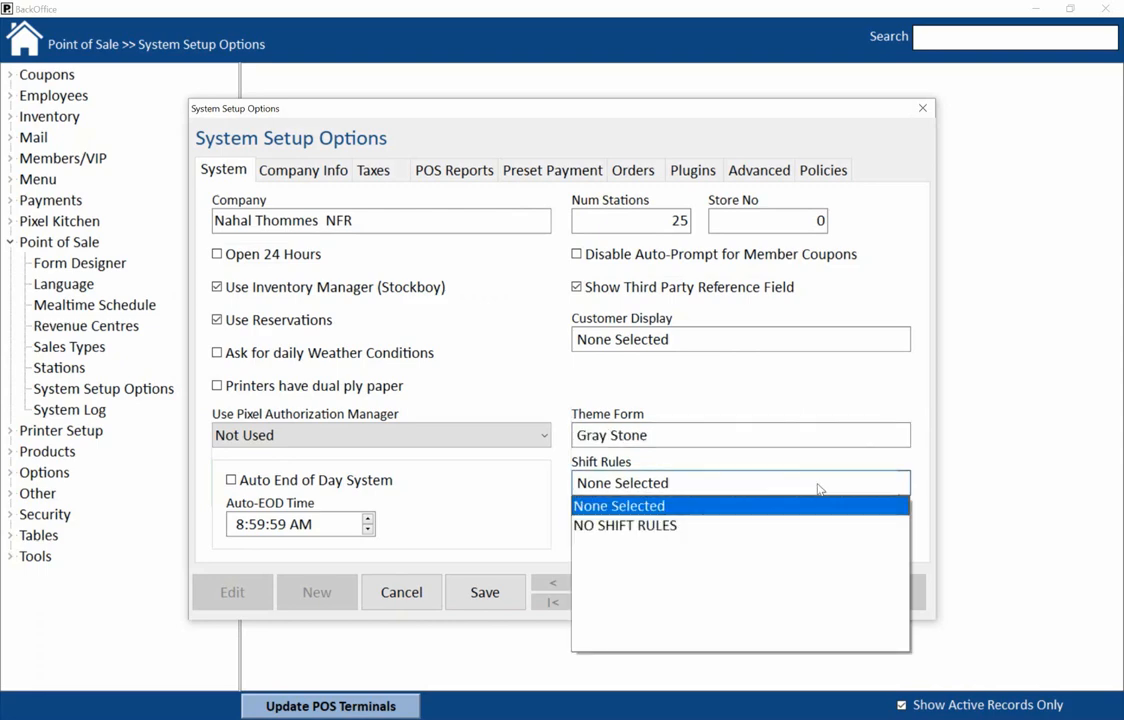
{"action": "left_click", "coordinate": [832, 390]}
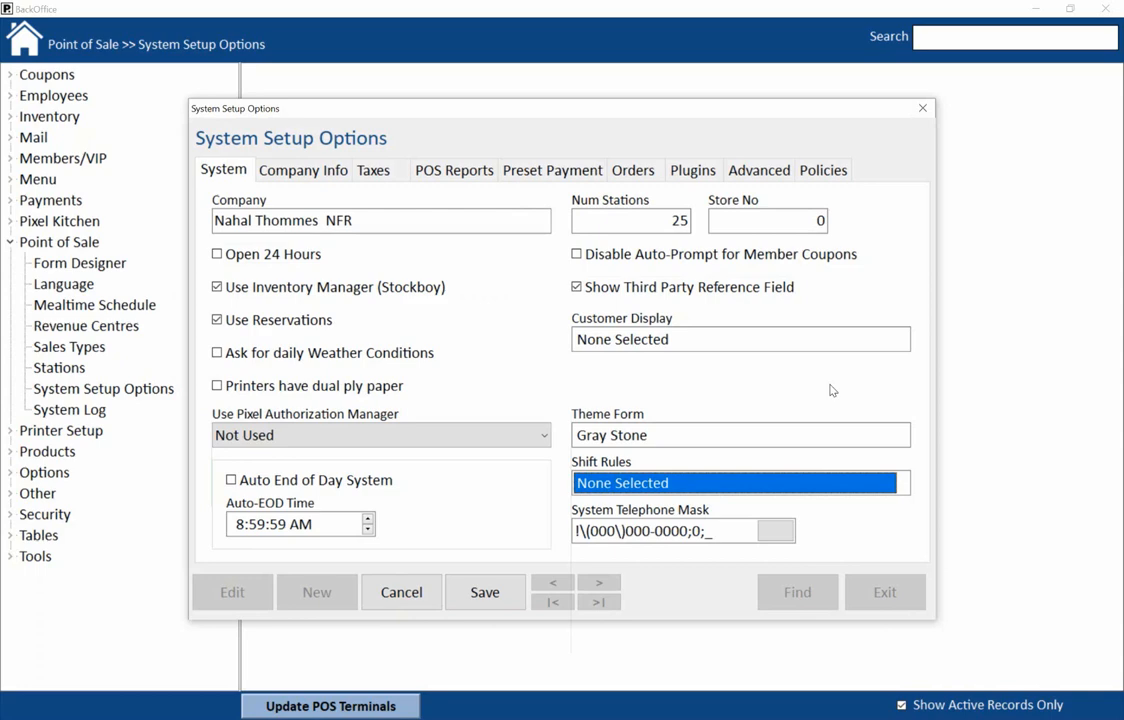
{"action": "left_click", "coordinate": [744, 535]}
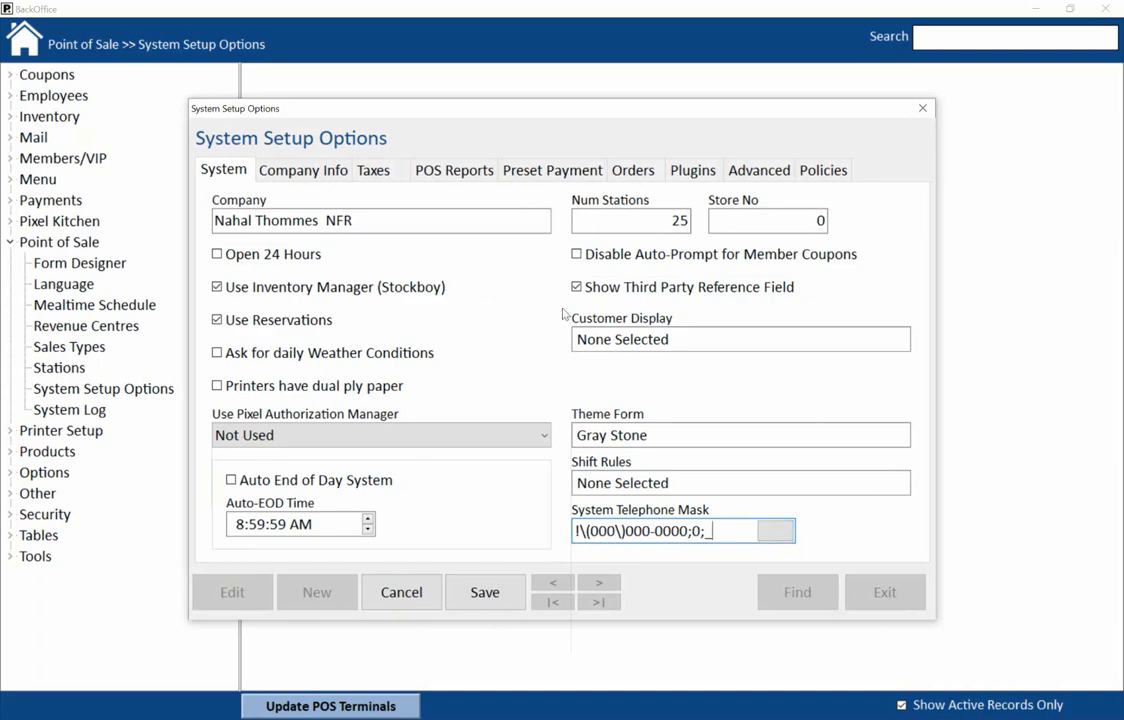
Review the owner field in the company information and the description and rate of Tax 1.
{"action": "left_click", "coordinate": [333, 177]}
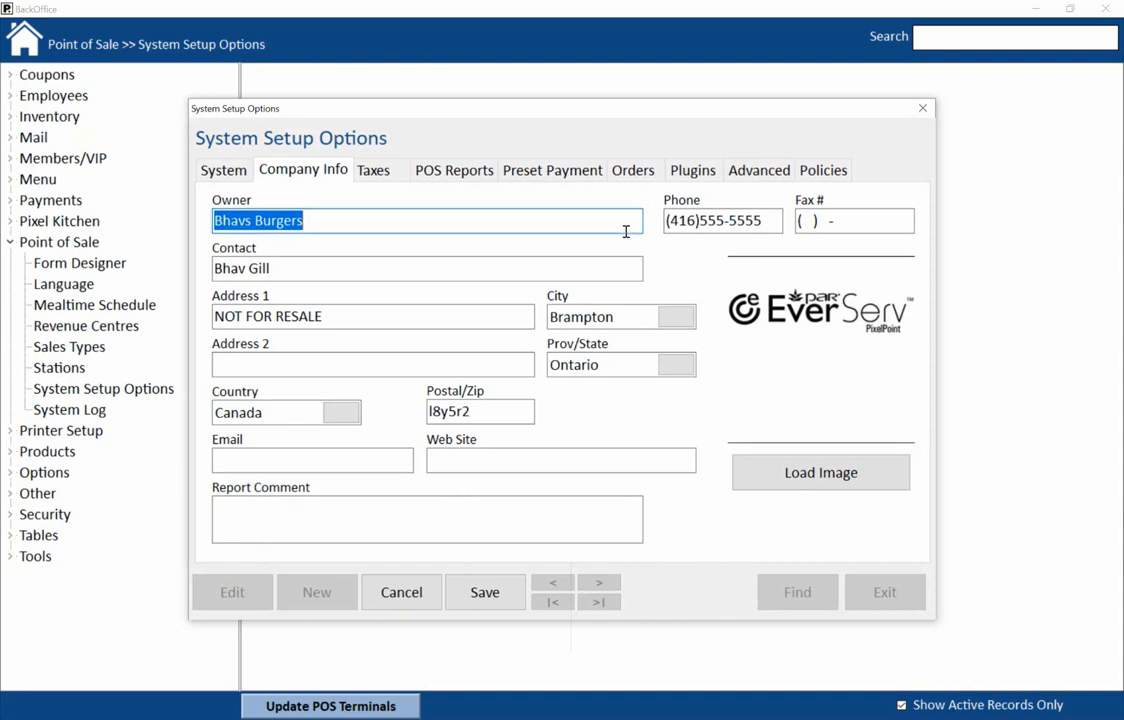
{"action": "left_click", "coordinate": [626, 227]}
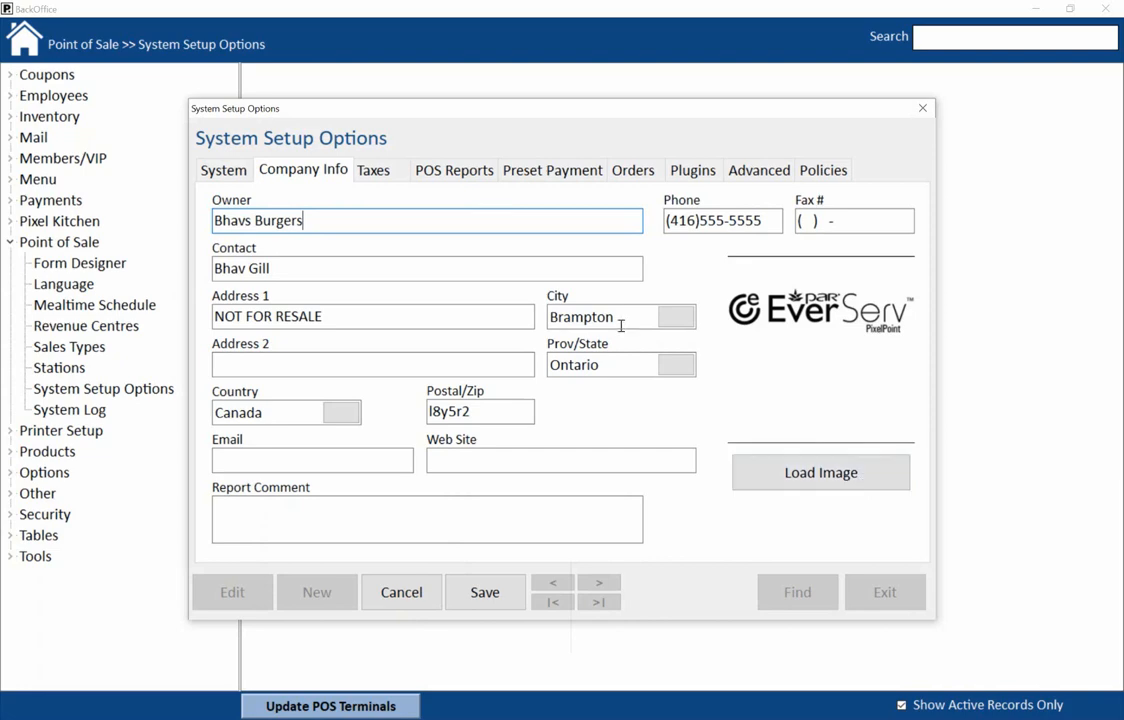
{"action": "left_click", "coordinate": [389, 172]}
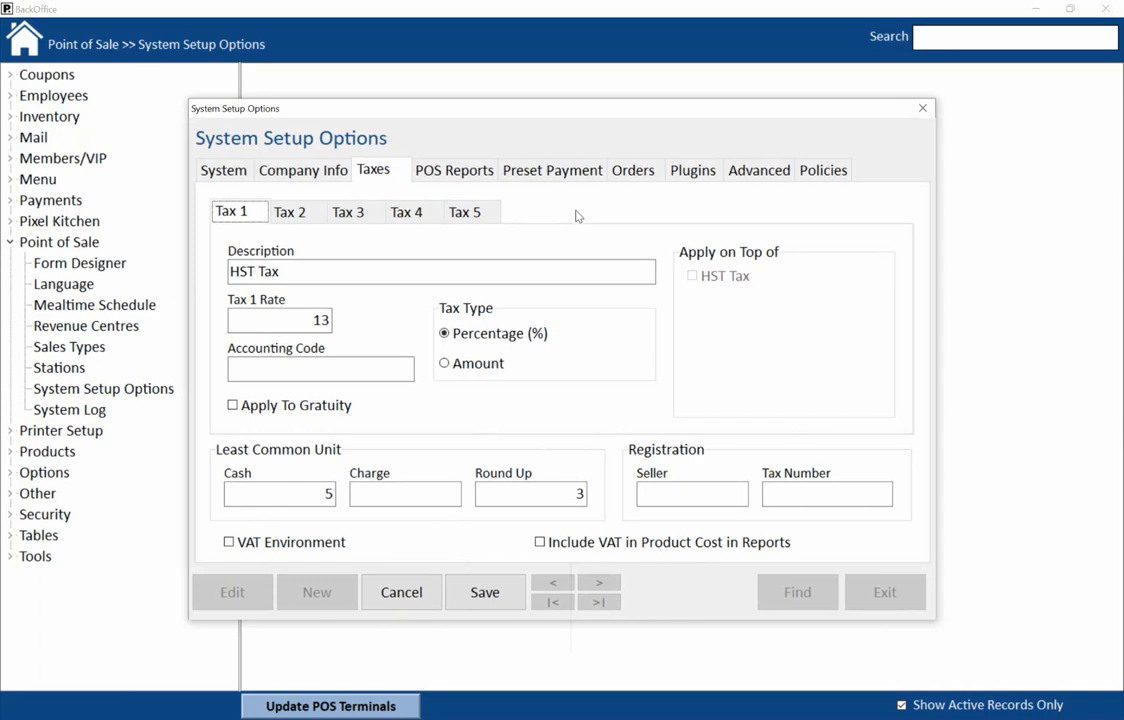
{"action": "left_click", "coordinate": [381, 277]}
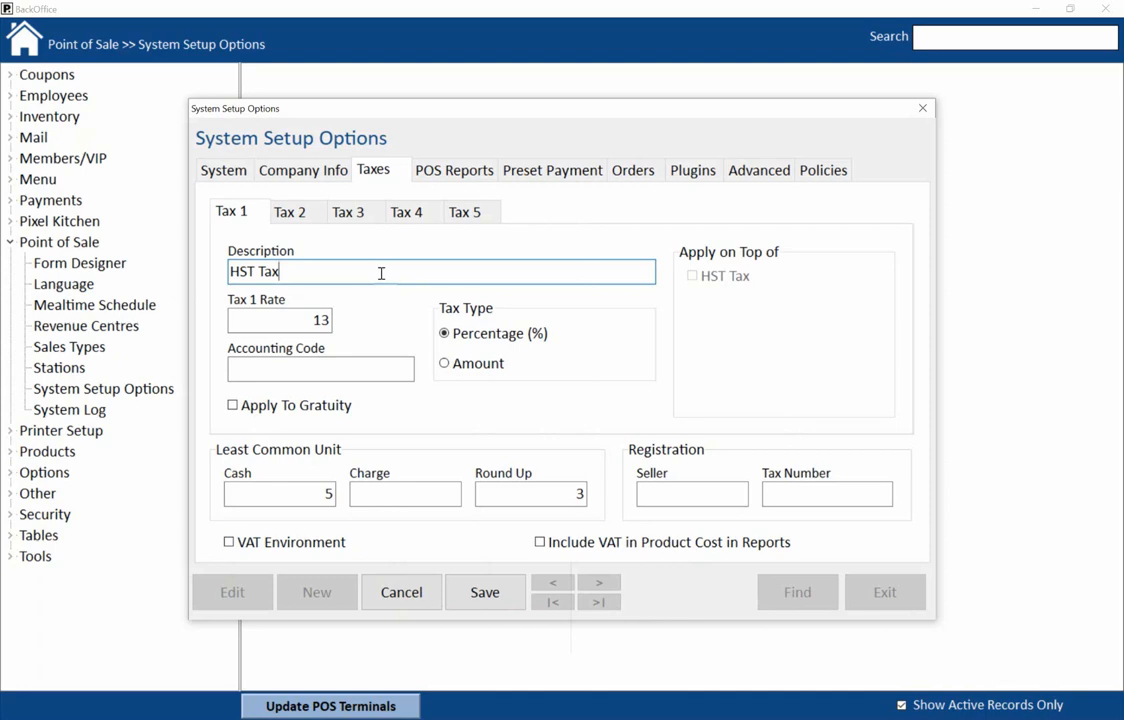
{"action": "left_click", "coordinate": [291, 321]}
{"action": "left_click", "coordinate": [281, 321]}
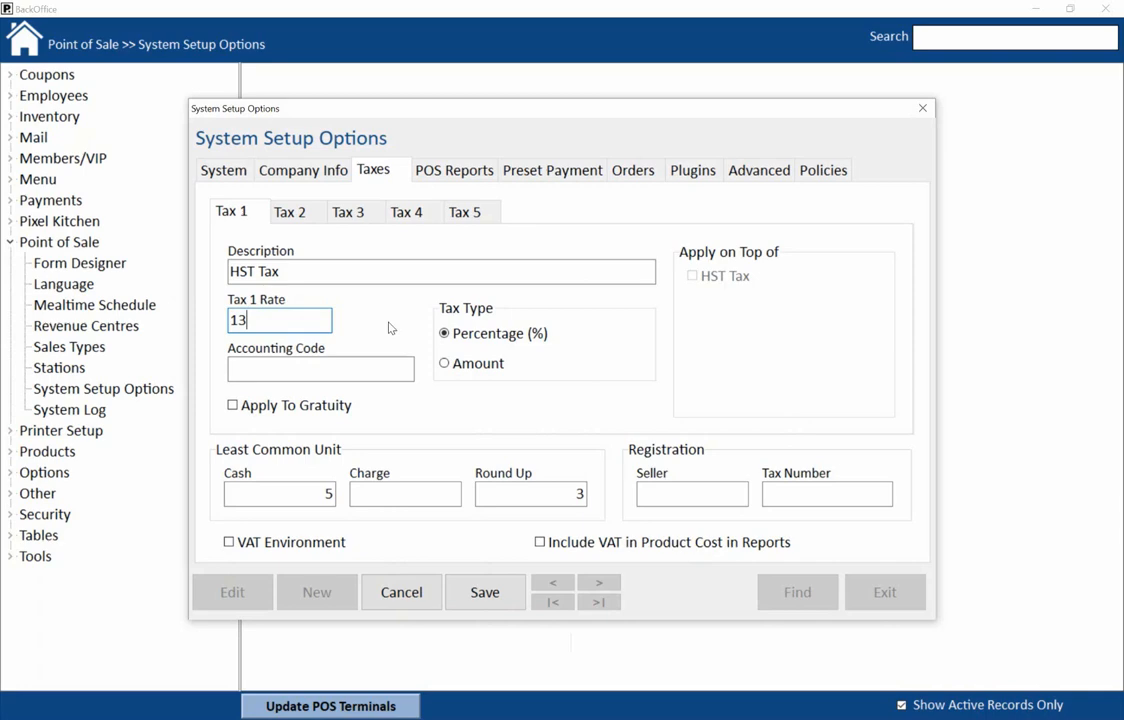
Toggle Apply To Gratuity on and off for HST Tax, and try the Amount tax type before returning to Percentage (%).
{"action": "left_click", "coordinate": [232, 406]}
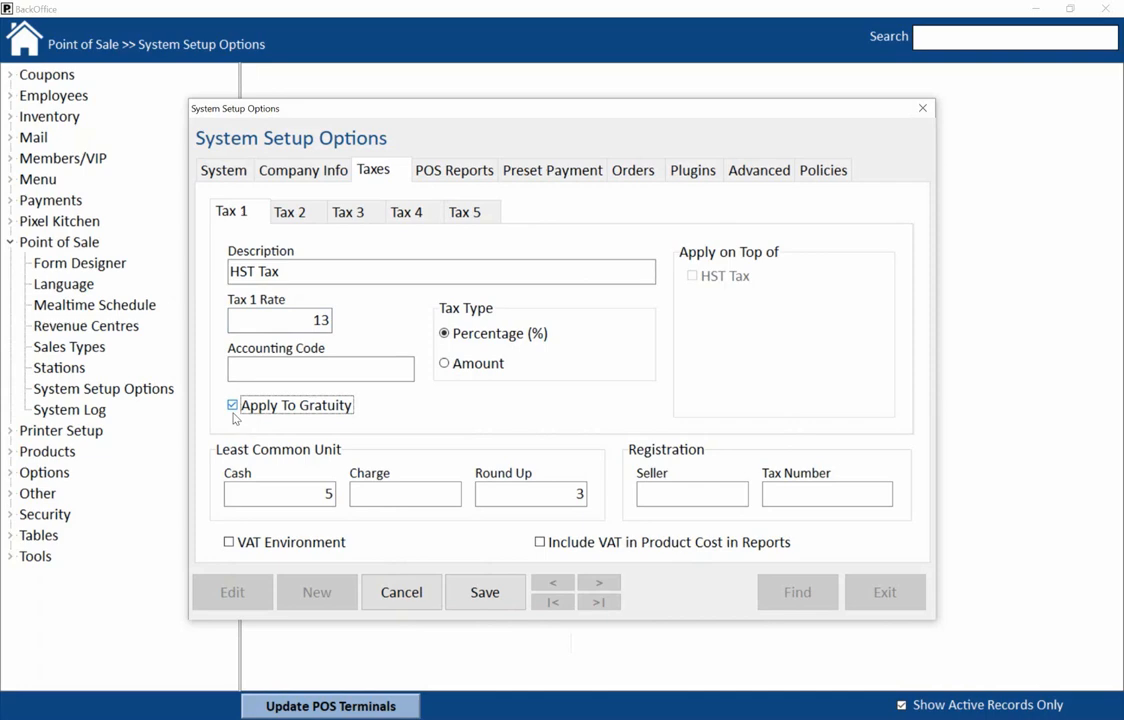
{"action": "left_click", "coordinate": [233, 406]}
{"action": "left_click", "coordinate": [246, 369]}
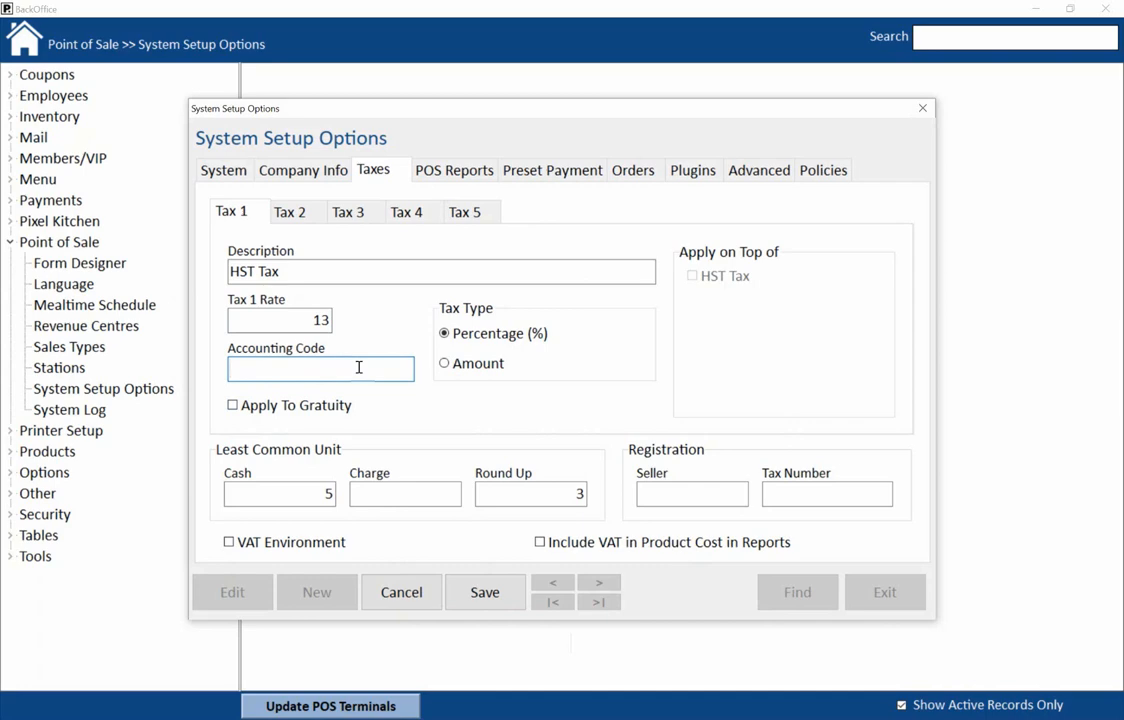
{"action": "left_click", "coordinate": [494, 333]}
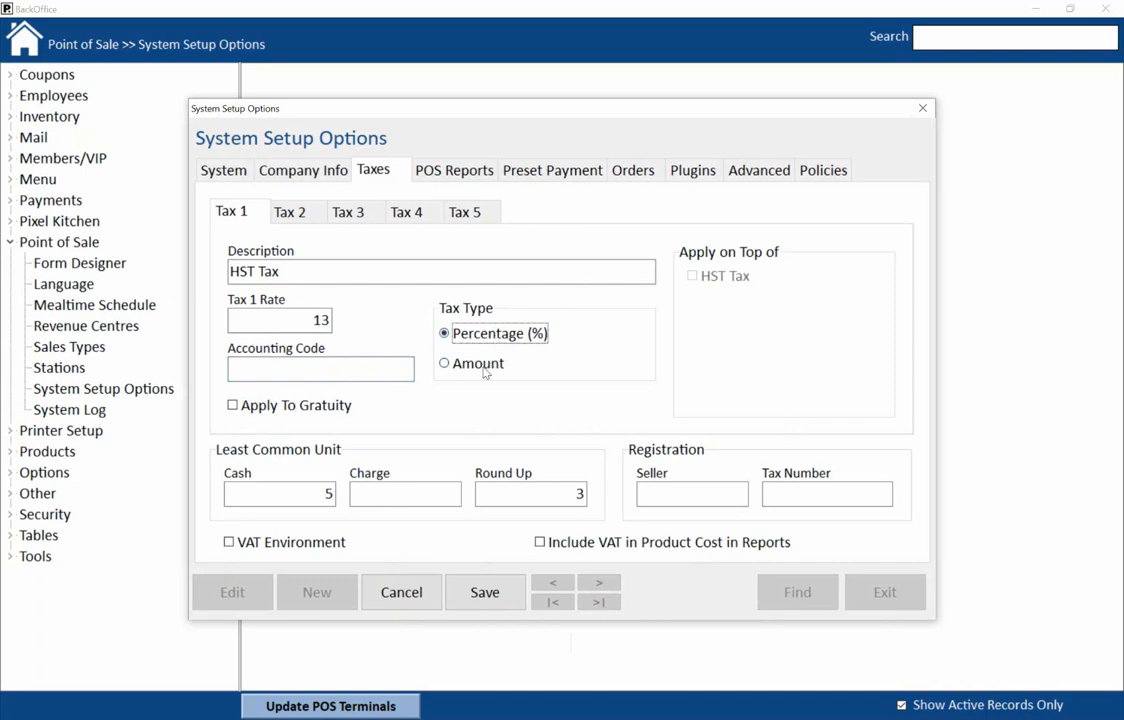
{"action": "left_click", "coordinate": [484, 369]}
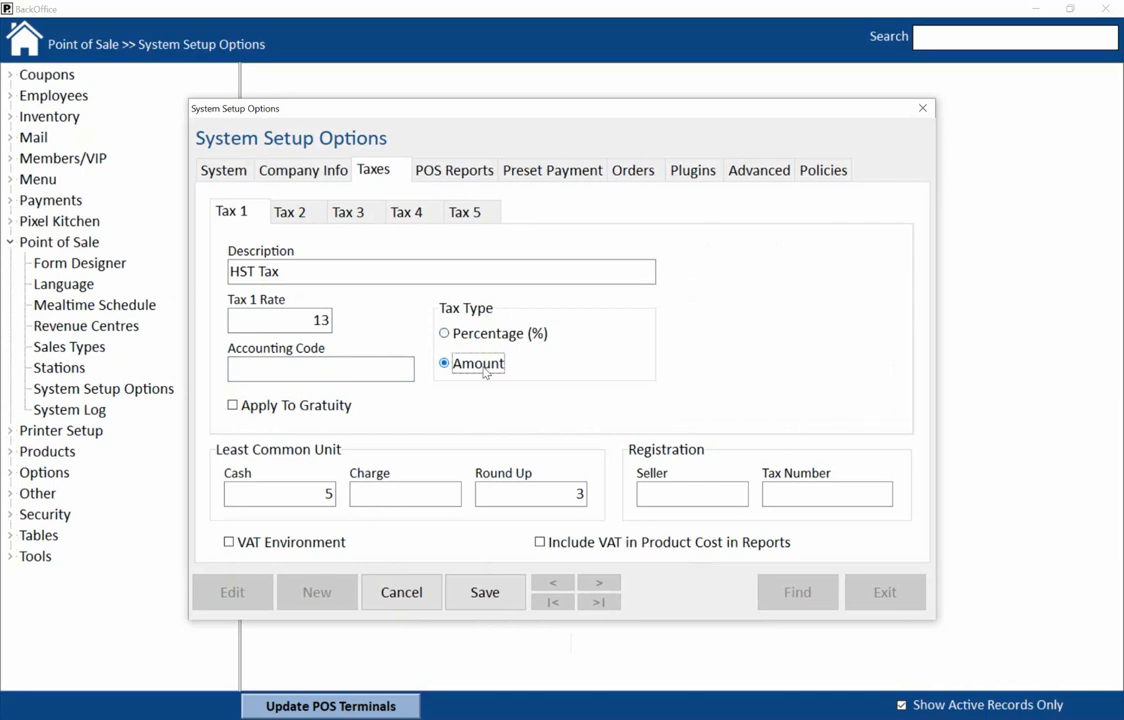
{"action": "left_click", "coordinate": [490, 334]}
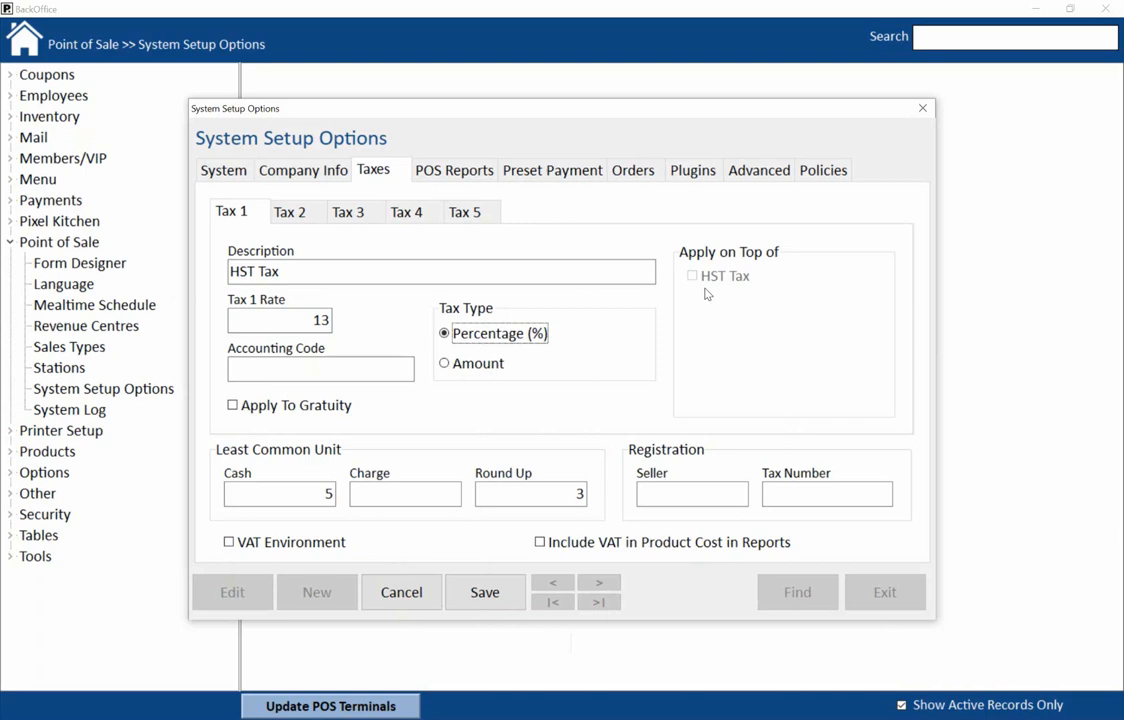
Enter Tax 1 as the description of the second tax and save the setup options.
{"action": "left_click", "coordinate": [305, 211]}
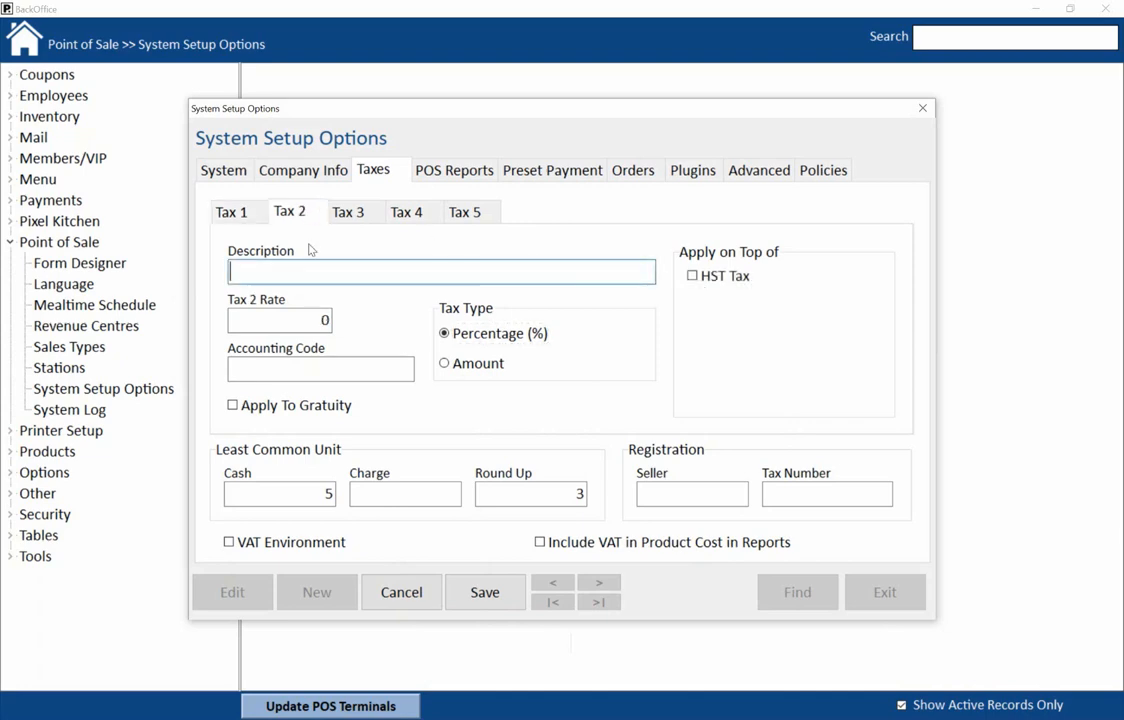
{"action": "type", "text": "Tax 1"}
{"action": "left_click", "coordinate": [487, 593]}
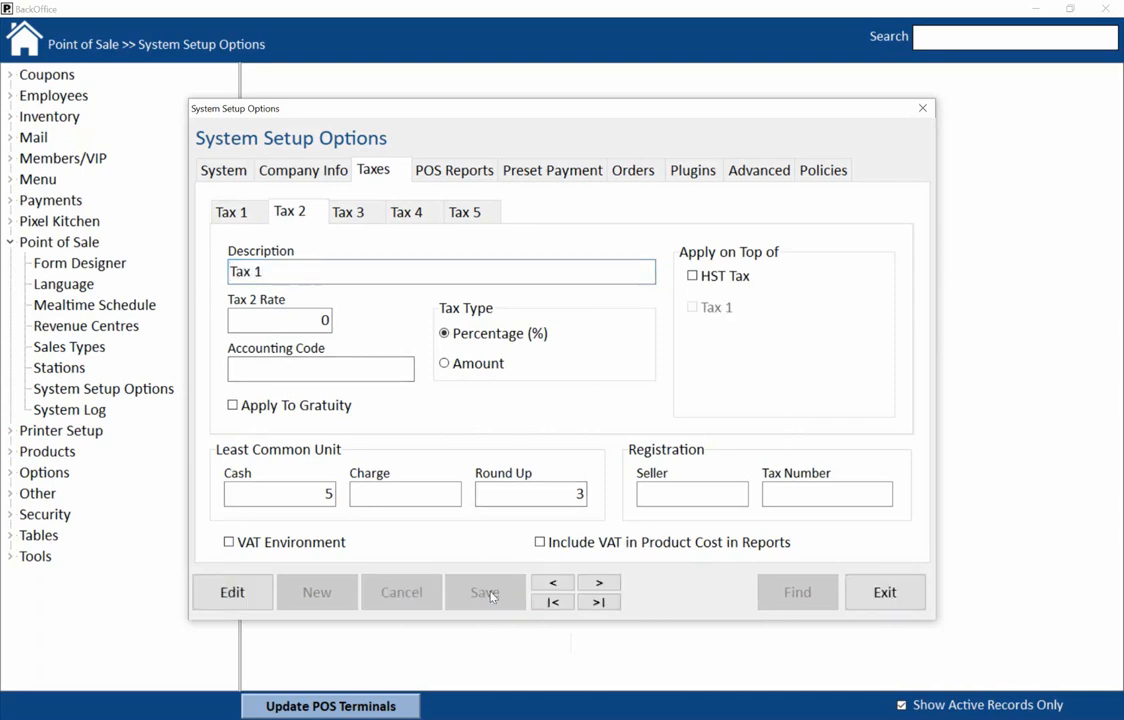
Toggle applying HST Tax on top of Tax 1 on and back off.
{"action": "left_click", "coordinate": [231, 211]}
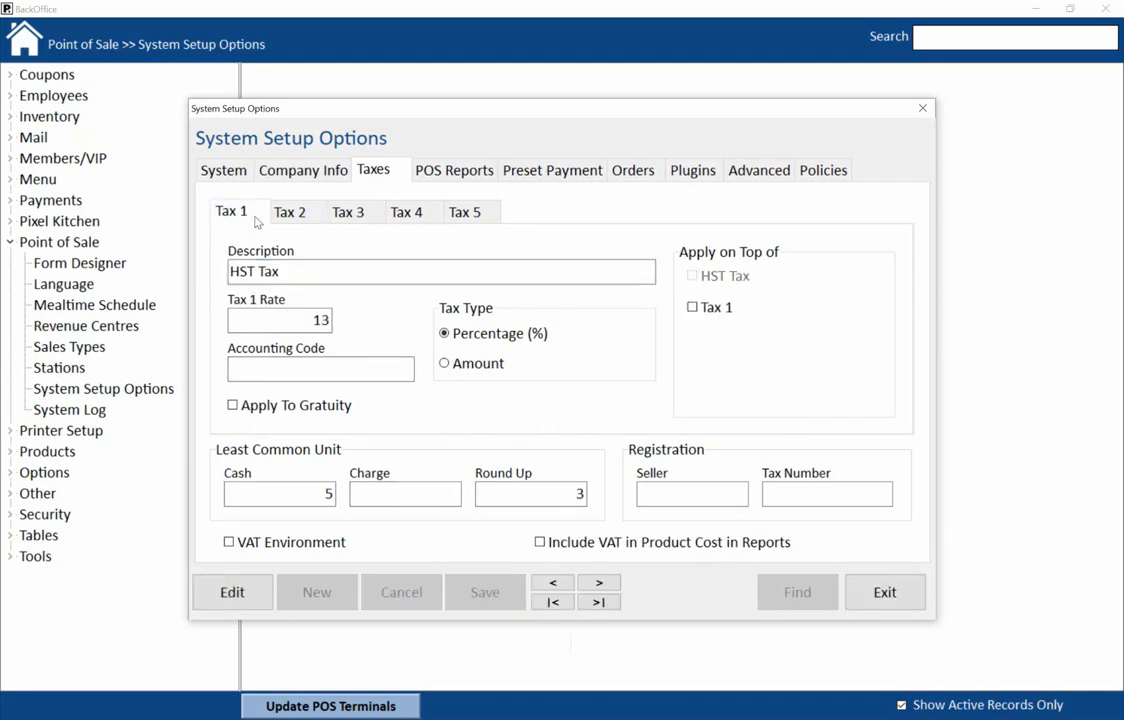
{"action": "left_click", "coordinate": [692, 308]}
{"action": "left_click", "coordinate": [693, 308]}
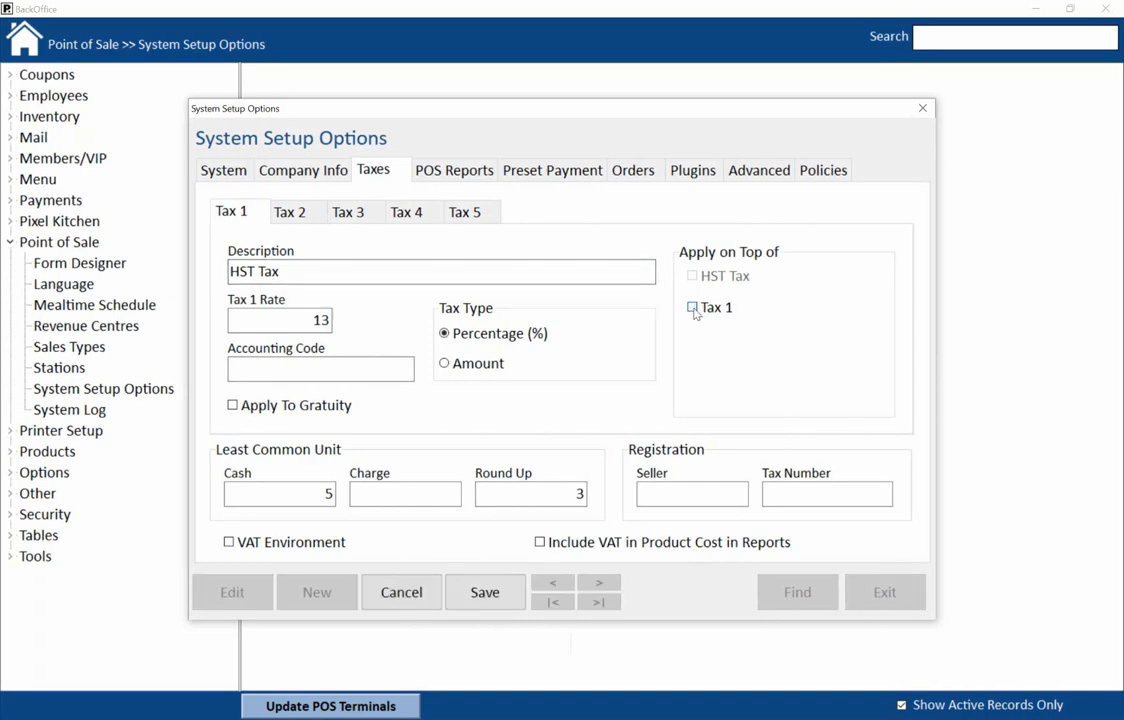
Try 5 as the Charge least common unit, clear it again, and check the Cash and Round Up values.
{"action": "left_click", "coordinate": [311, 498]}
{"action": "left_click", "coordinate": [313, 494]}
{"action": "left_click", "coordinate": [384, 497]}
{"action": "type", "text": "5"}
{"action": "key", "text": "BackSpace"}
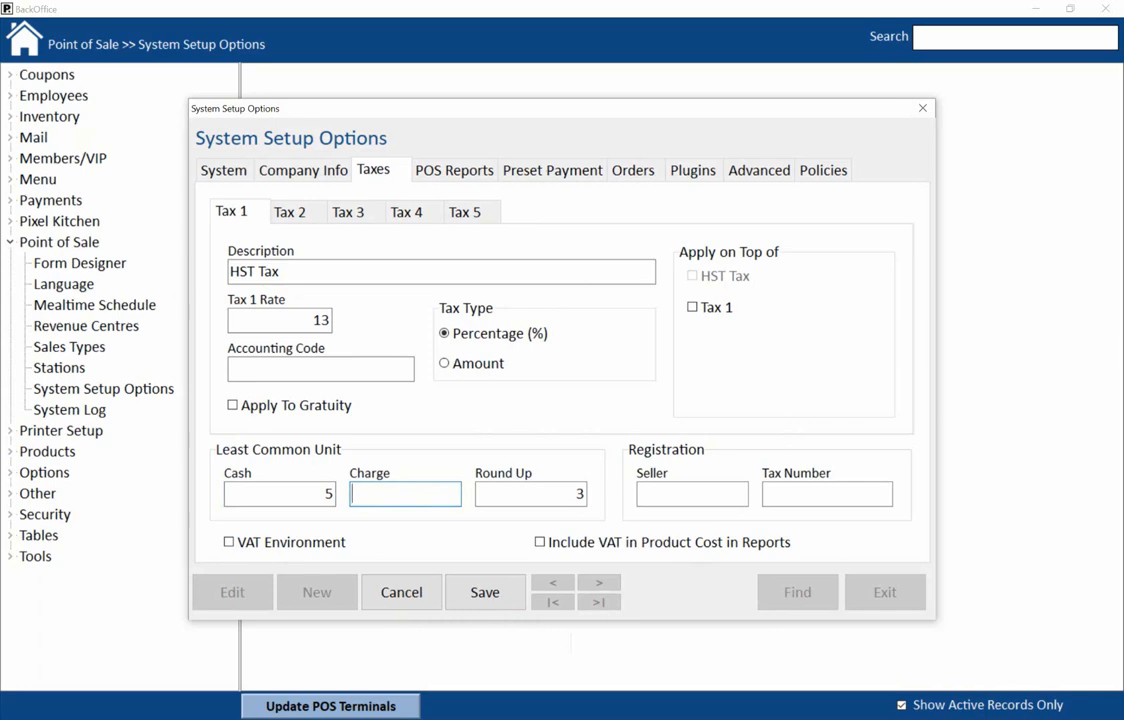
{"action": "left_click", "coordinate": [532, 491]}
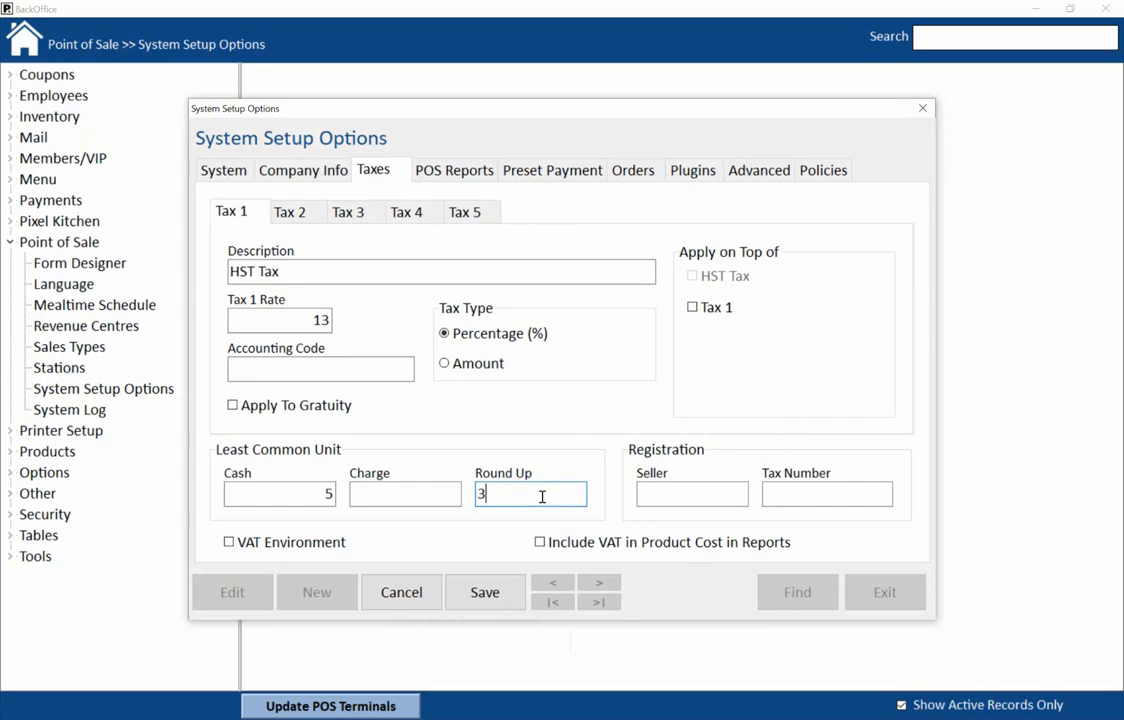
Toggle VAT Environment on and back off, and toggle Include VAT in Product Cost in Reports.
{"action": "left_click", "coordinate": [251, 546]}
{"action": "left_click", "coordinate": [253, 552]}
{"action": "left_click", "coordinate": [631, 549]}
Browse the report files available for the Employee Cash Out Report without choosing one.
{"action": "left_click", "coordinate": [477, 181]}
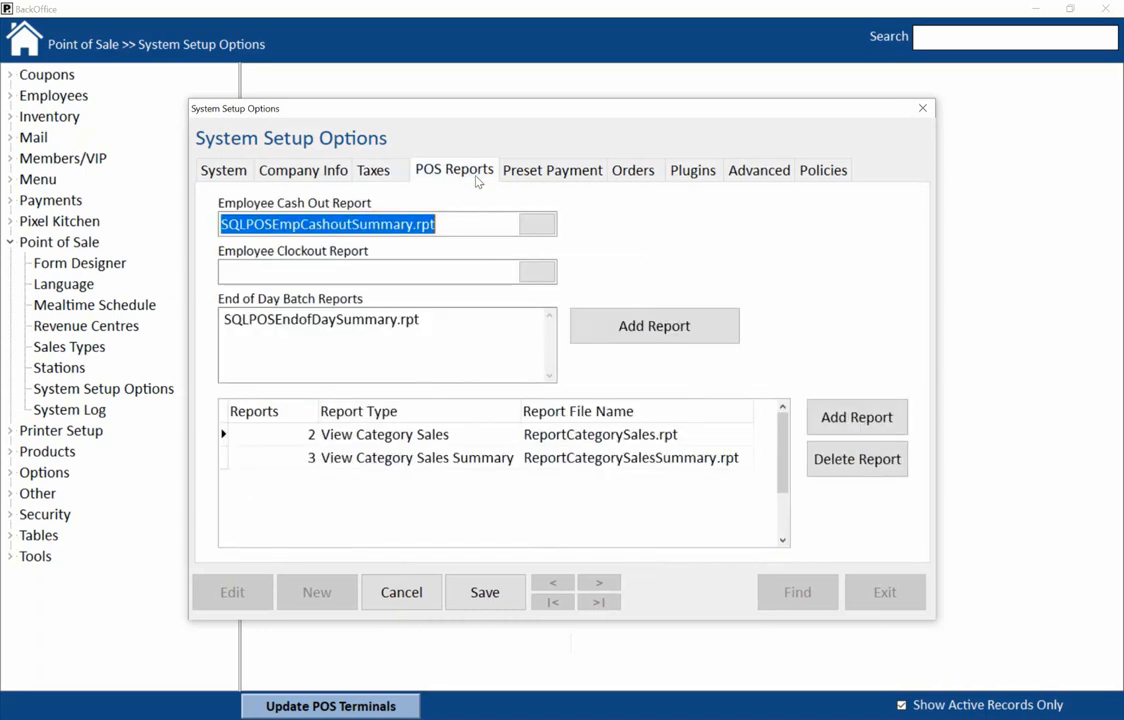
{"action": "left_click", "coordinate": [540, 226]}
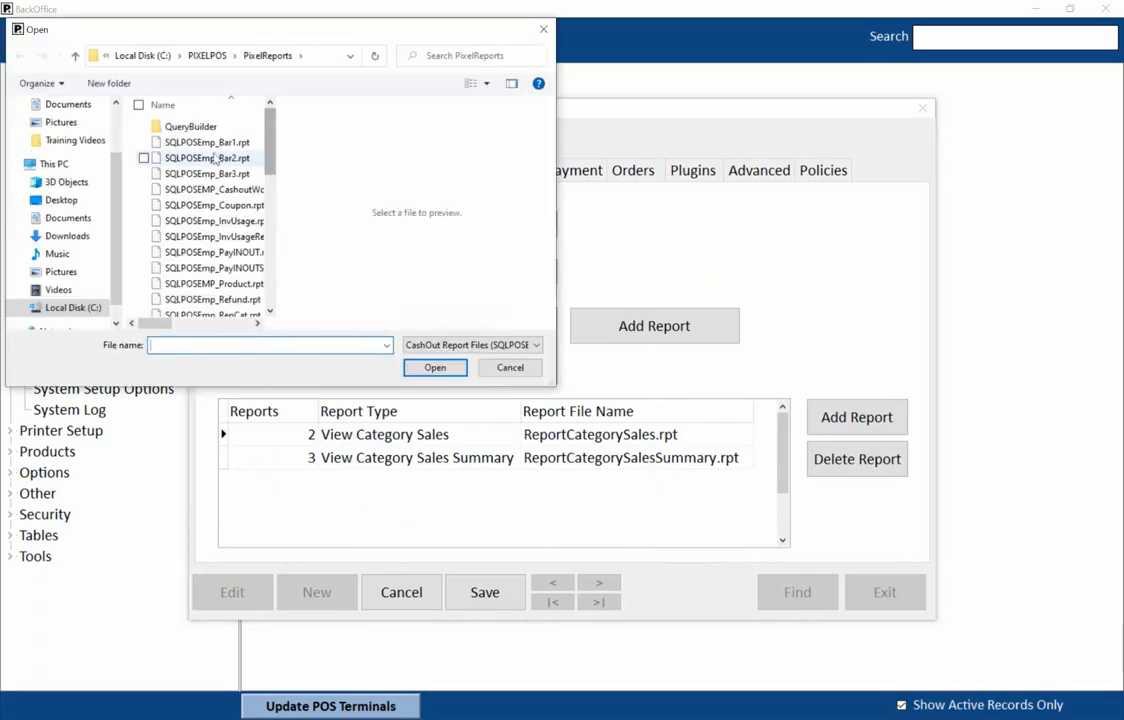
{"action": "scroll", "coordinate": [207, 203], "scroll_direction": "down", "scroll_amount": 4}
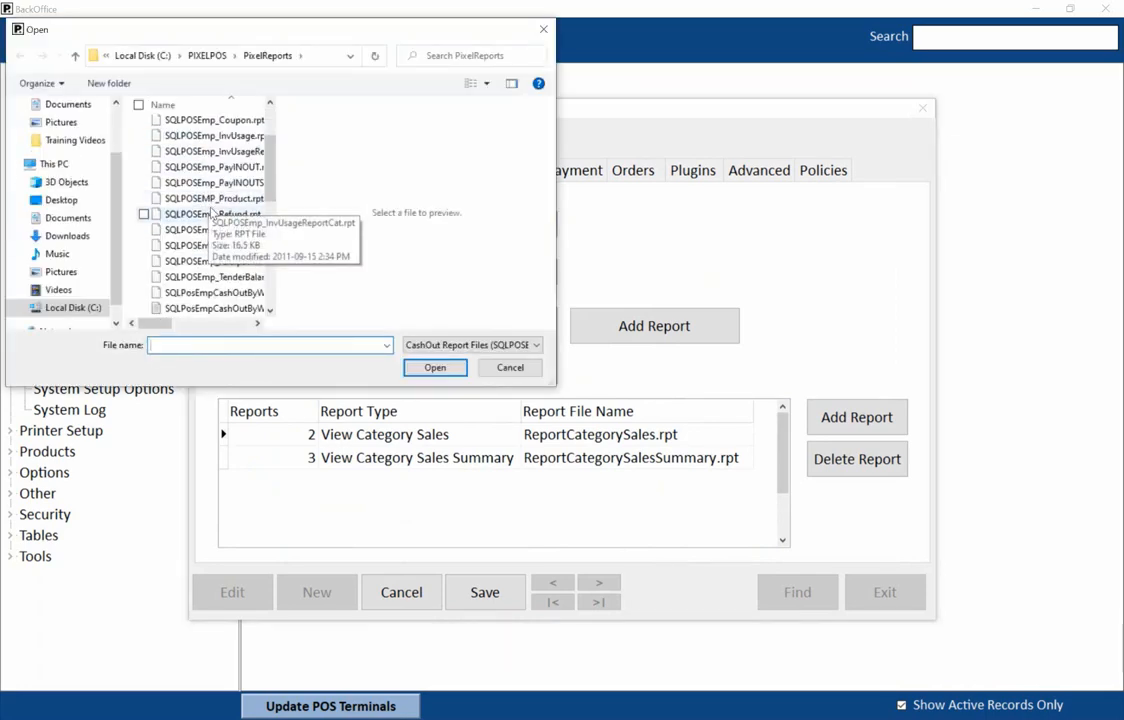
{"action": "scroll", "coordinate": [212, 214], "scroll_direction": "down", "scroll_amount": 5}
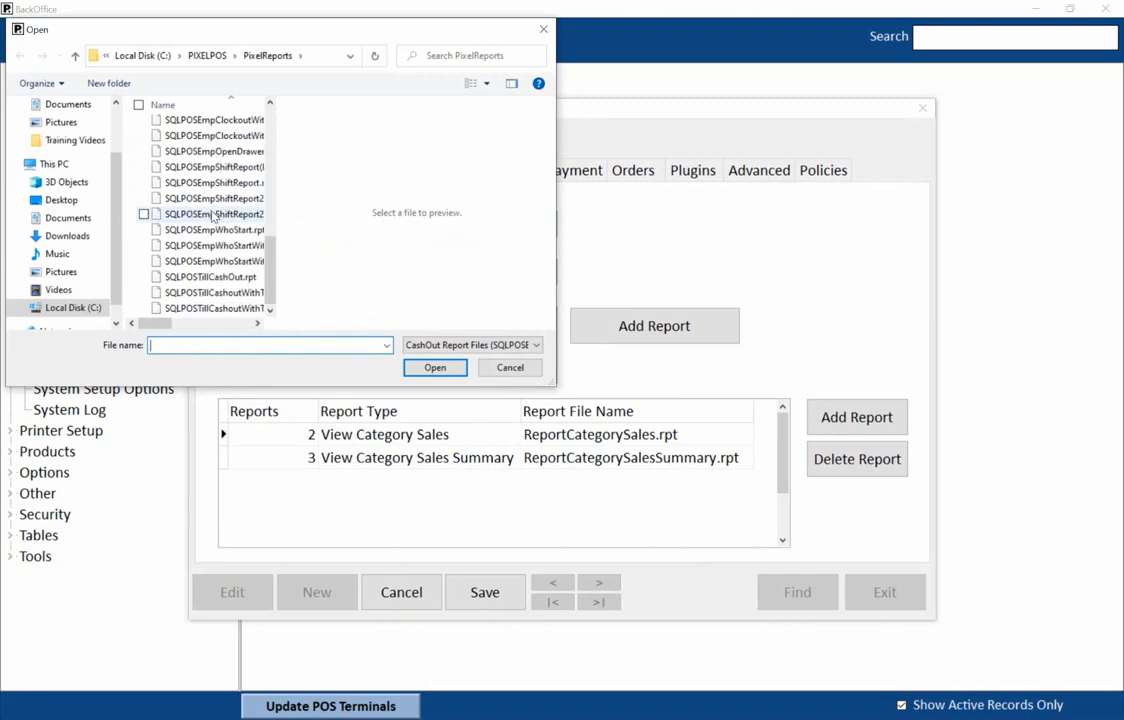
{"action": "scroll", "coordinate": [212, 214], "scroll_direction": "up", "scroll_amount": 9}
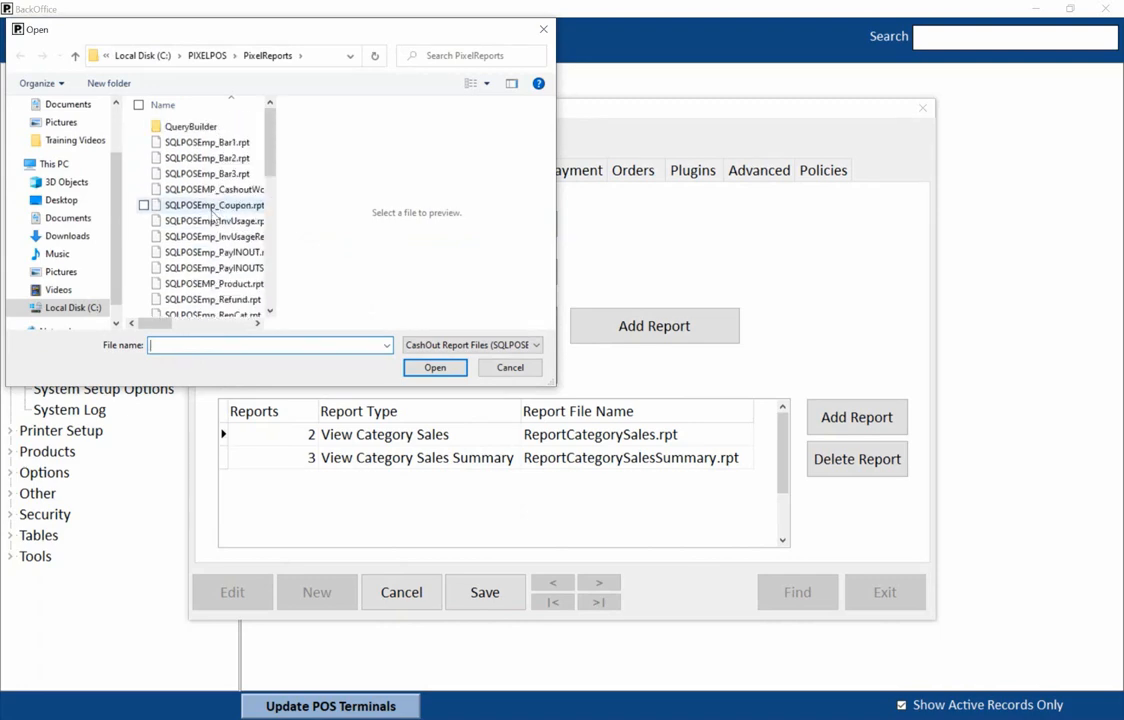
{"action": "left_click", "coordinate": [500, 367]}
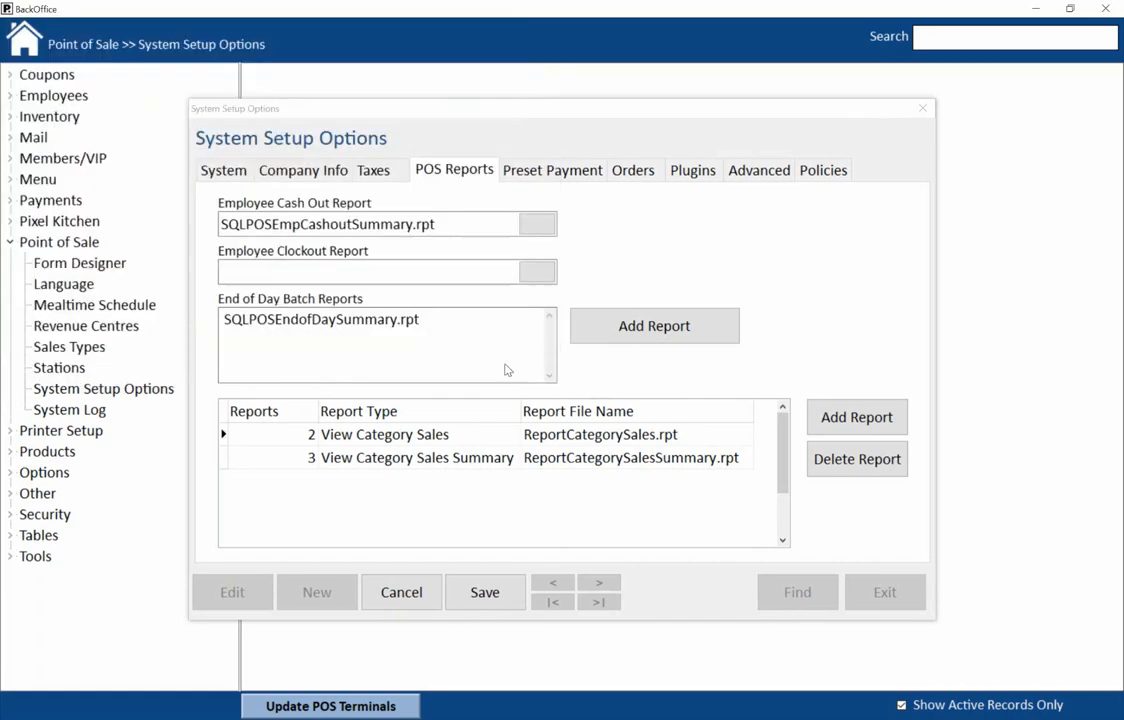
Look through the report files available for End of Day Batch Reports and the two category sales entries in the reports list.
{"action": "left_click", "coordinate": [424, 327]}
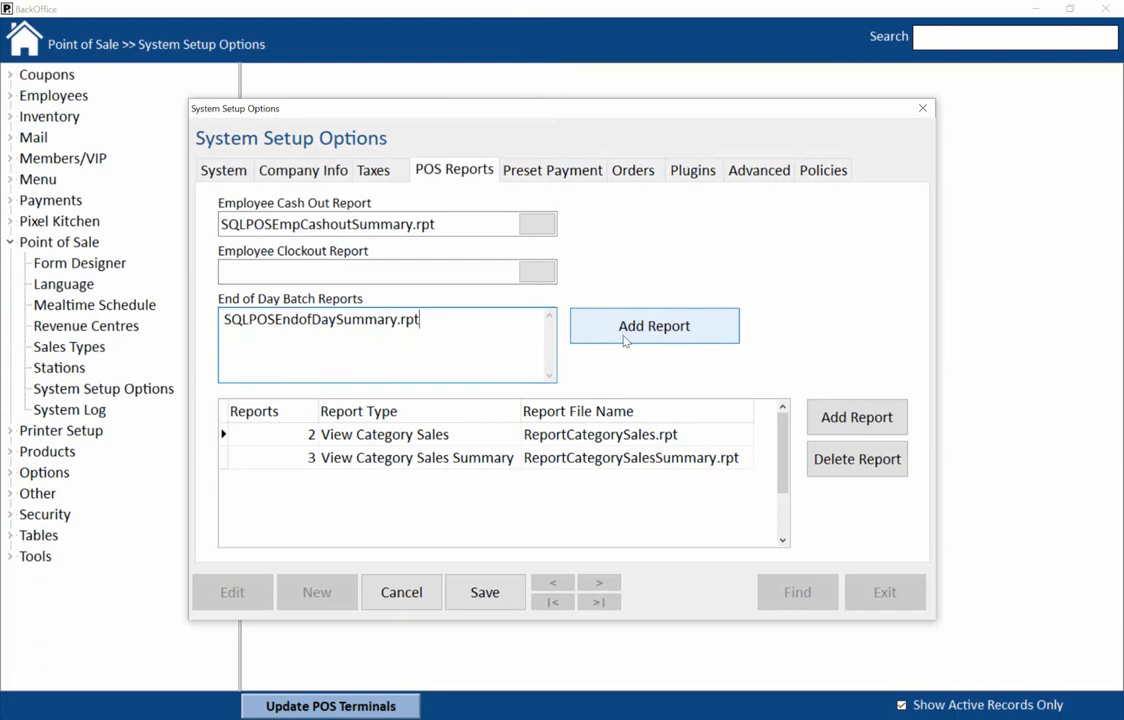
{"action": "left_click", "coordinate": [698, 341]}
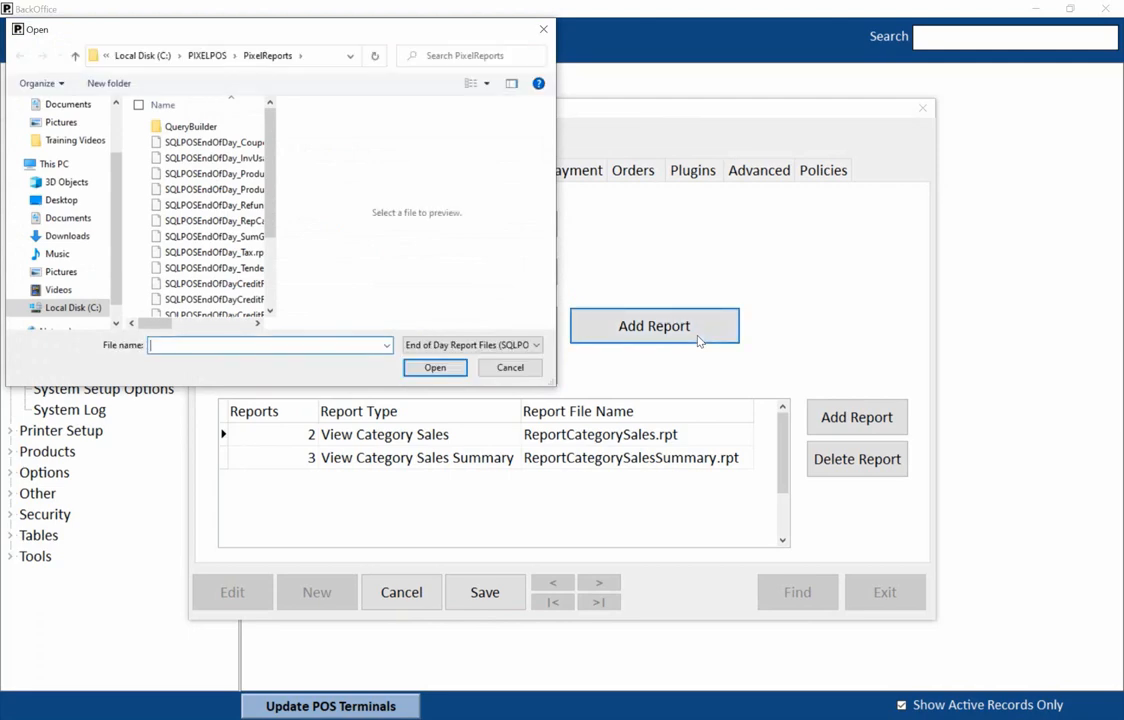
{"action": "left_click", "coordinate": [510, 367]}
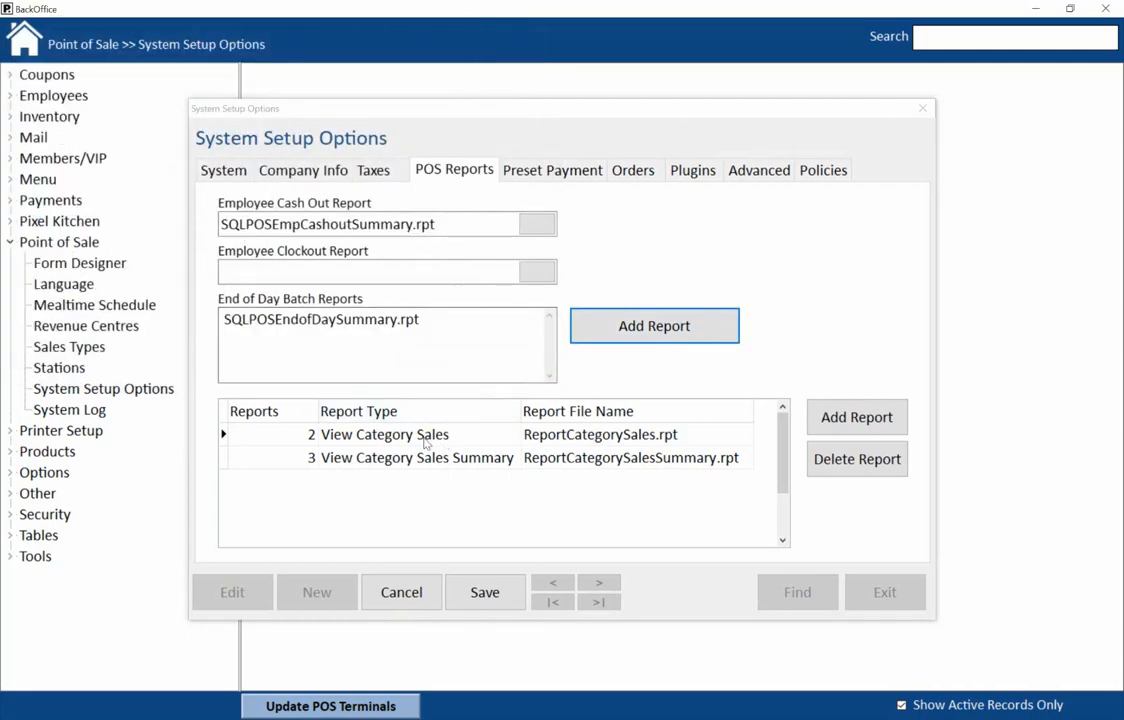
{"action": "left_click", "coordinate": [390, 437]}
{"action": "left_click", "coordinate": [426, 465]}
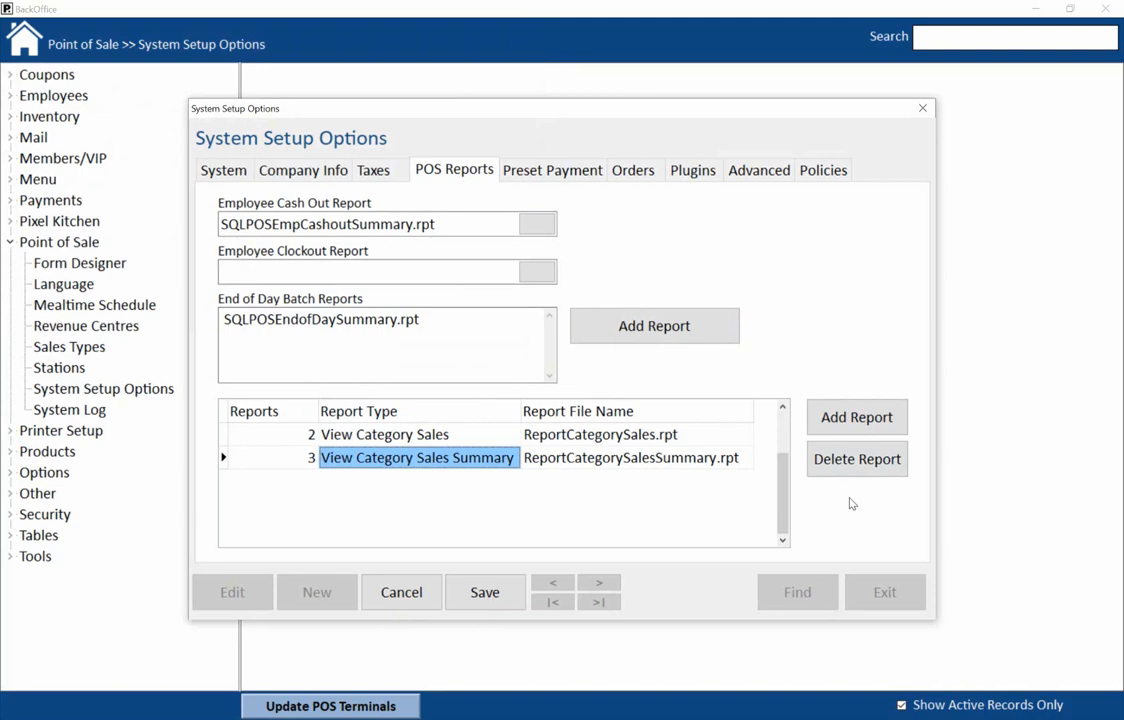
Set Preset Payments 1 through 5 to 5, 10, 20, 50 and 100 respectively.
{"action": "left_click", "coordinate": [571, 180]}
{"action": "left_click", "coordinate": [393, 262]}
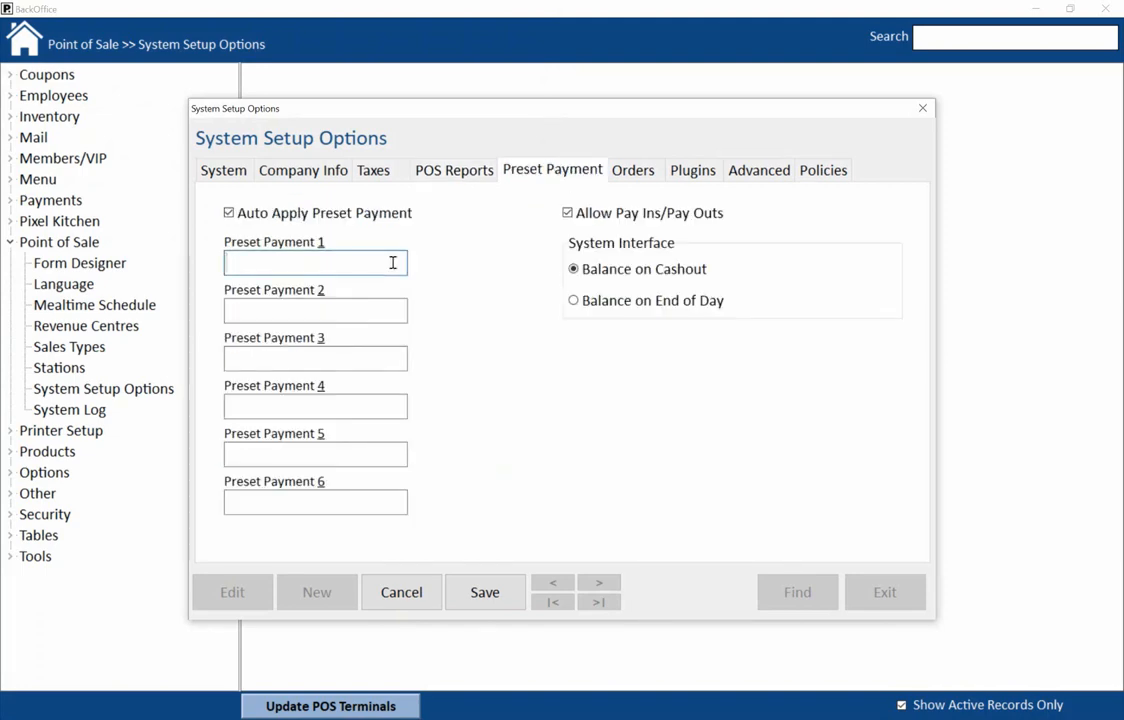
{"action": "type", "text": "5"}
{"action": "left_click", "coordinate": [382, 308]}
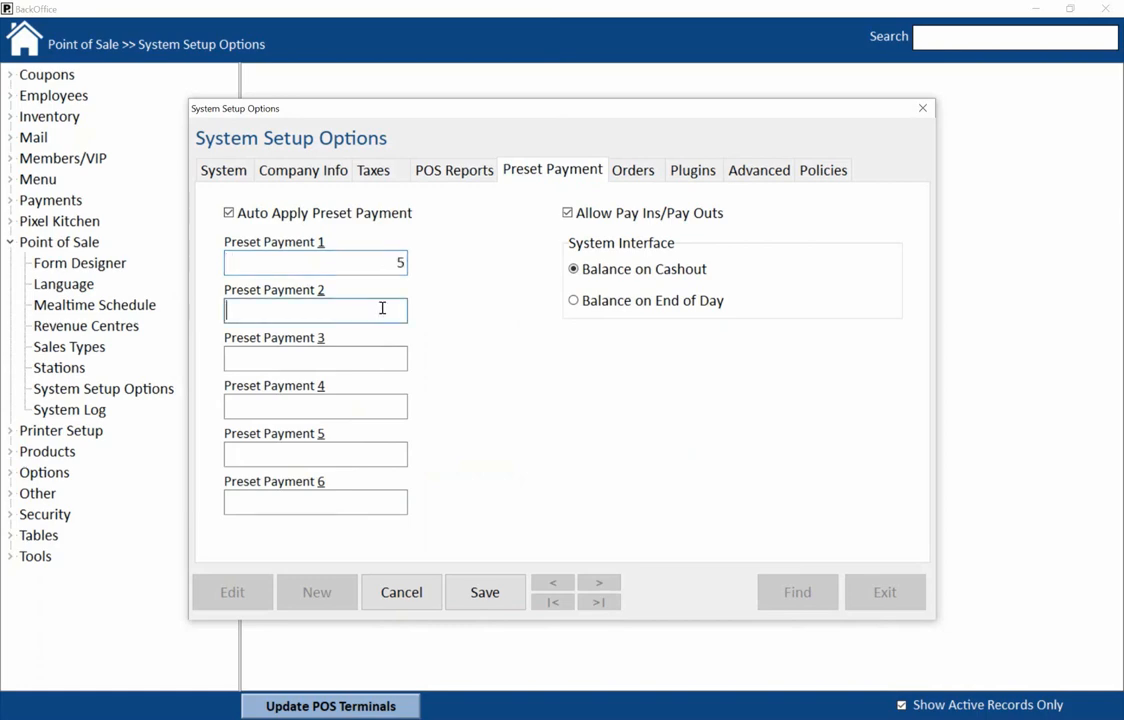
{"action": "type", "text": "10"}
{"action": "left_click", "coordinate": [383, 356]}
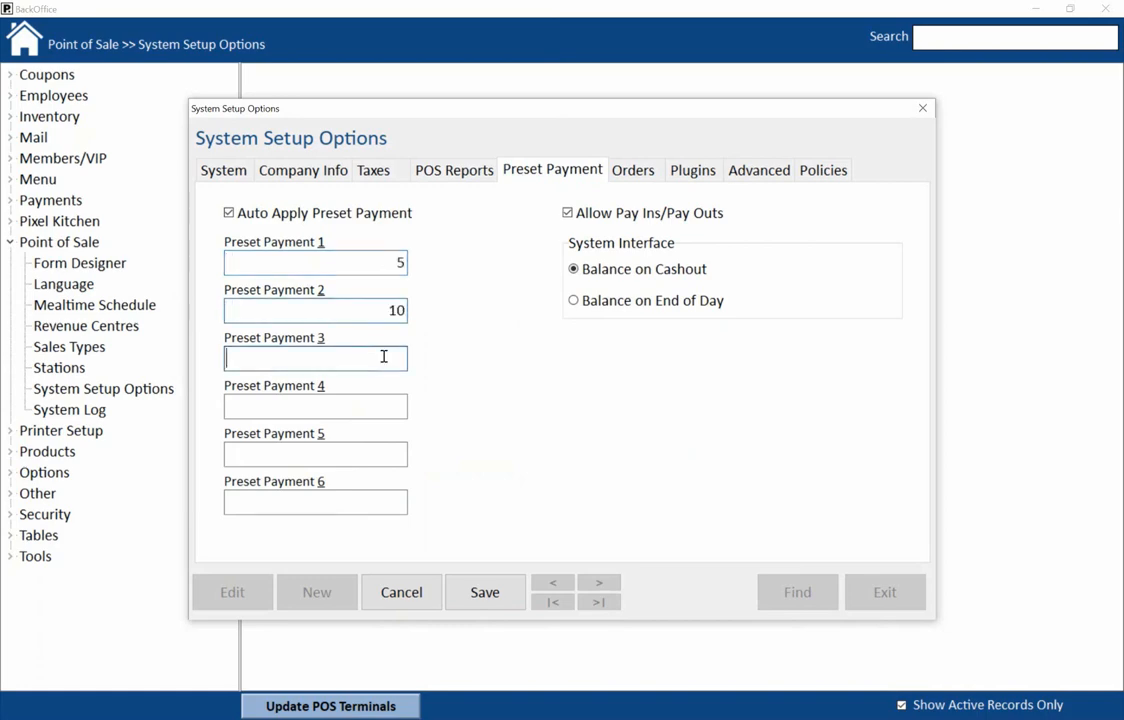
{"action": "type", "text": "20"}
{"action": "left_click", "coordinate": [382, 405]}
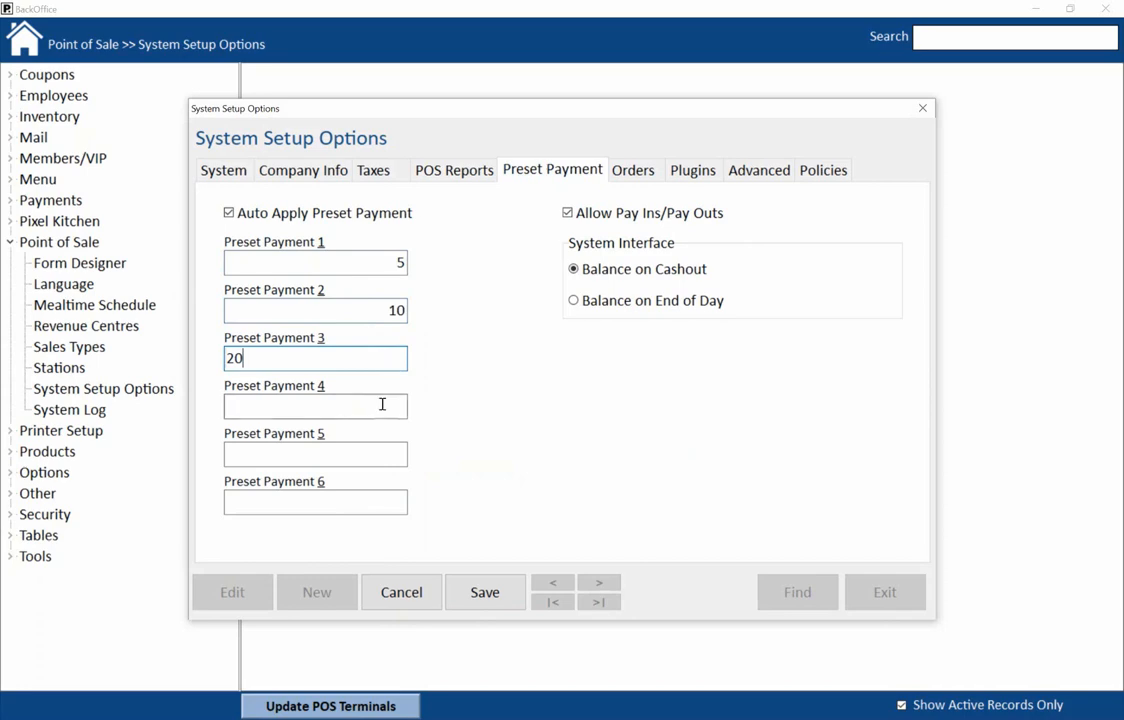
{"action": "type", "text": "50"}
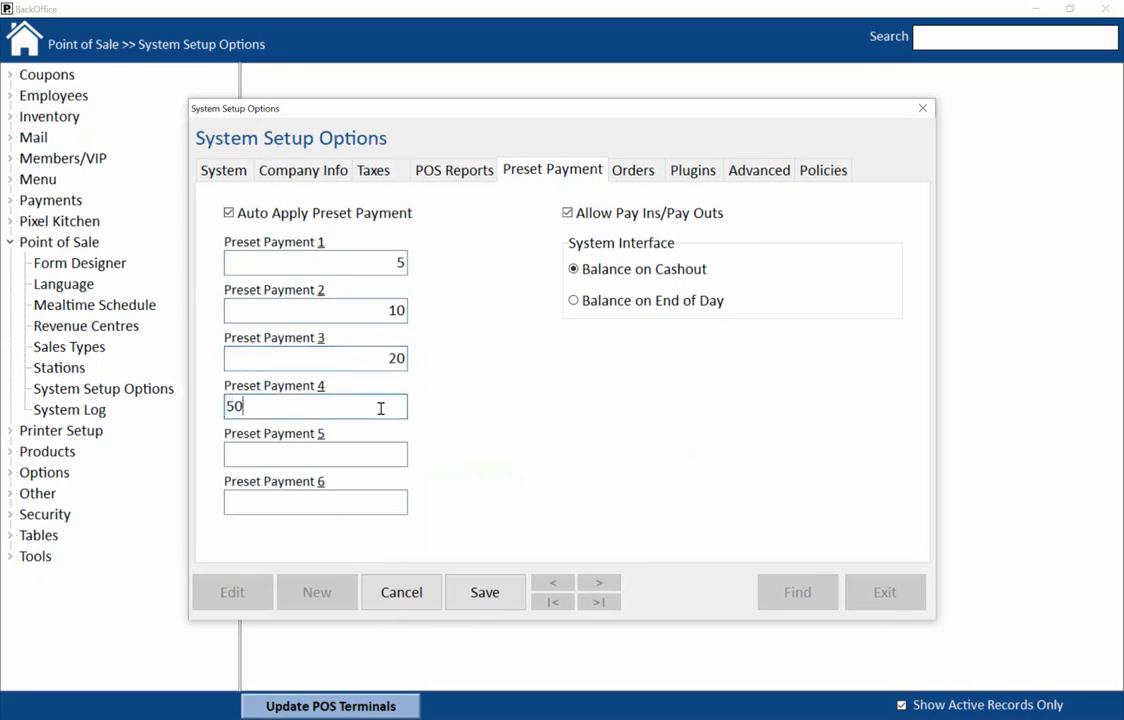
{"action": "left_click", "coordinate": [380, 452]}
{"action": "type", "text": "100"}
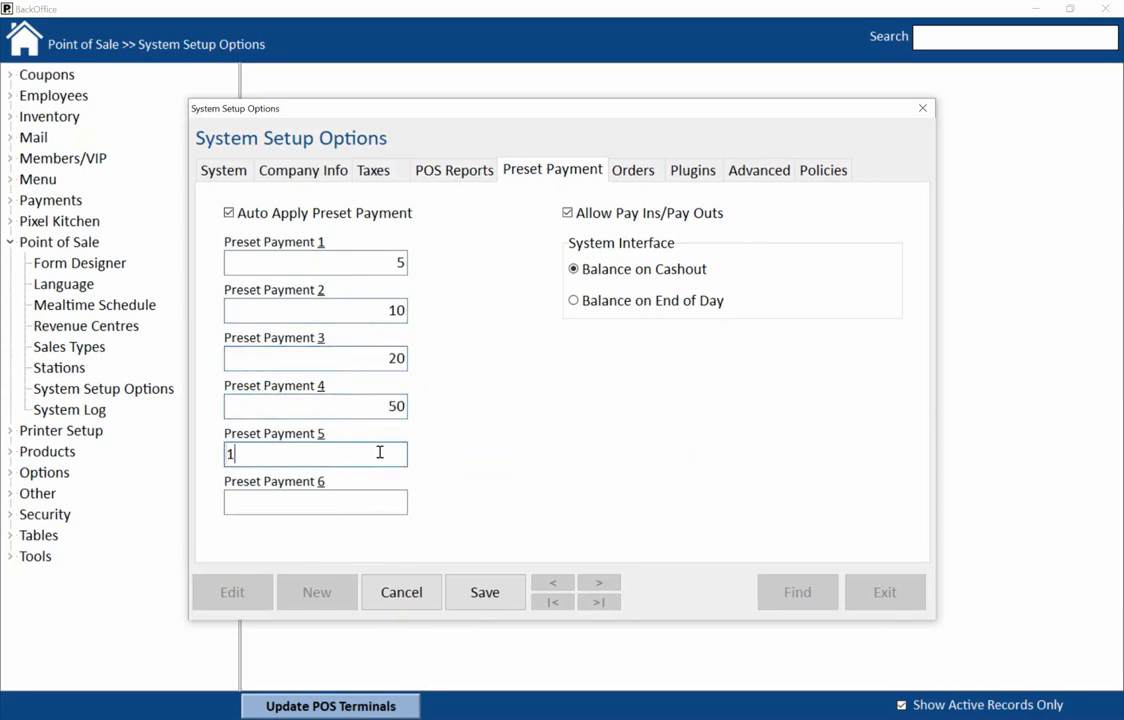
{"action": "left_click", "coordinate": [403, 506]}
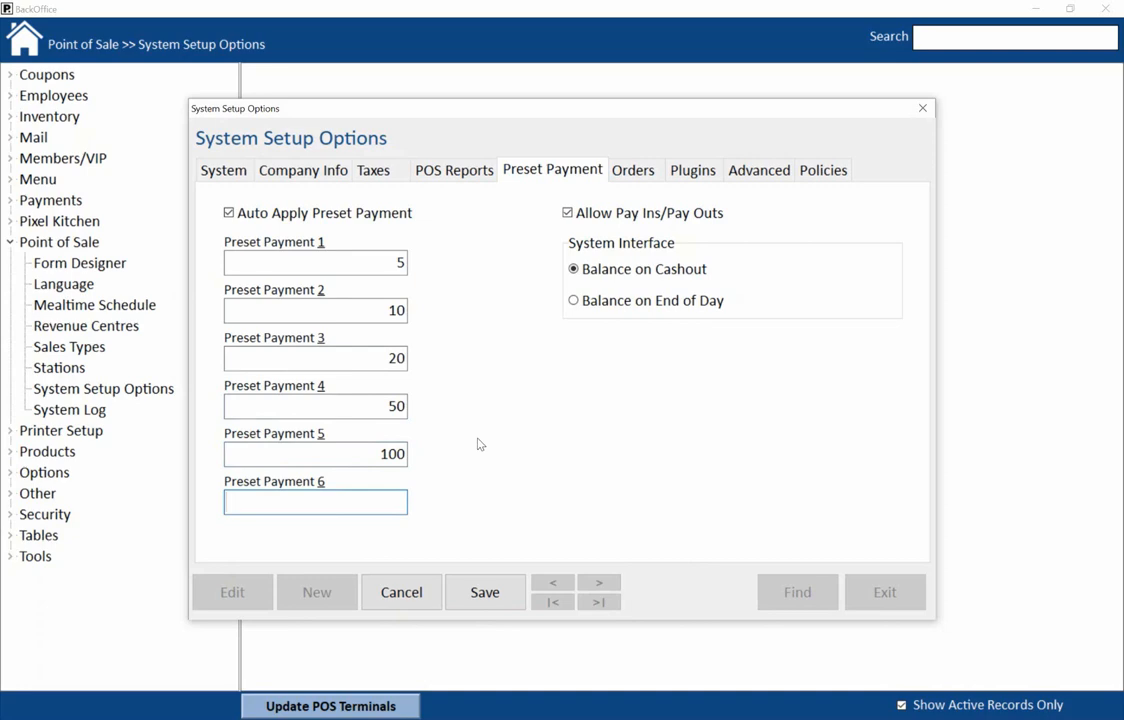
{"action": "left_click", "coordinate": [380, 454]}
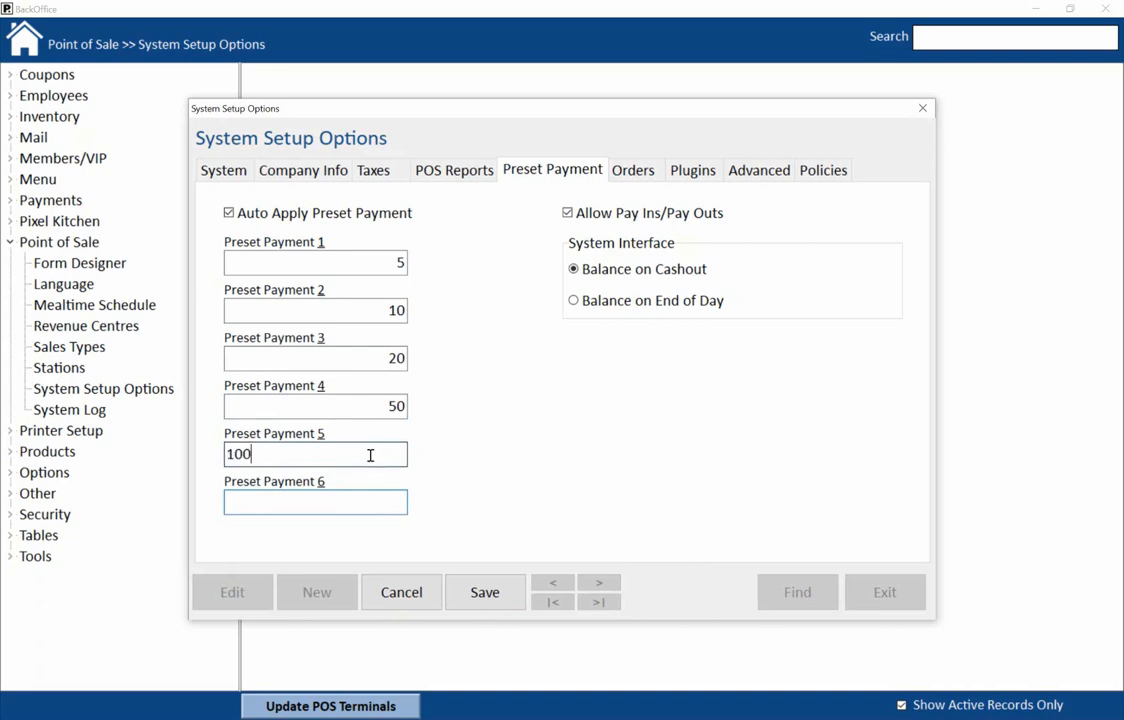
{"action": "left_click_drag", "start_coordinate": [379, 459], "coordinate": [209, 463]}
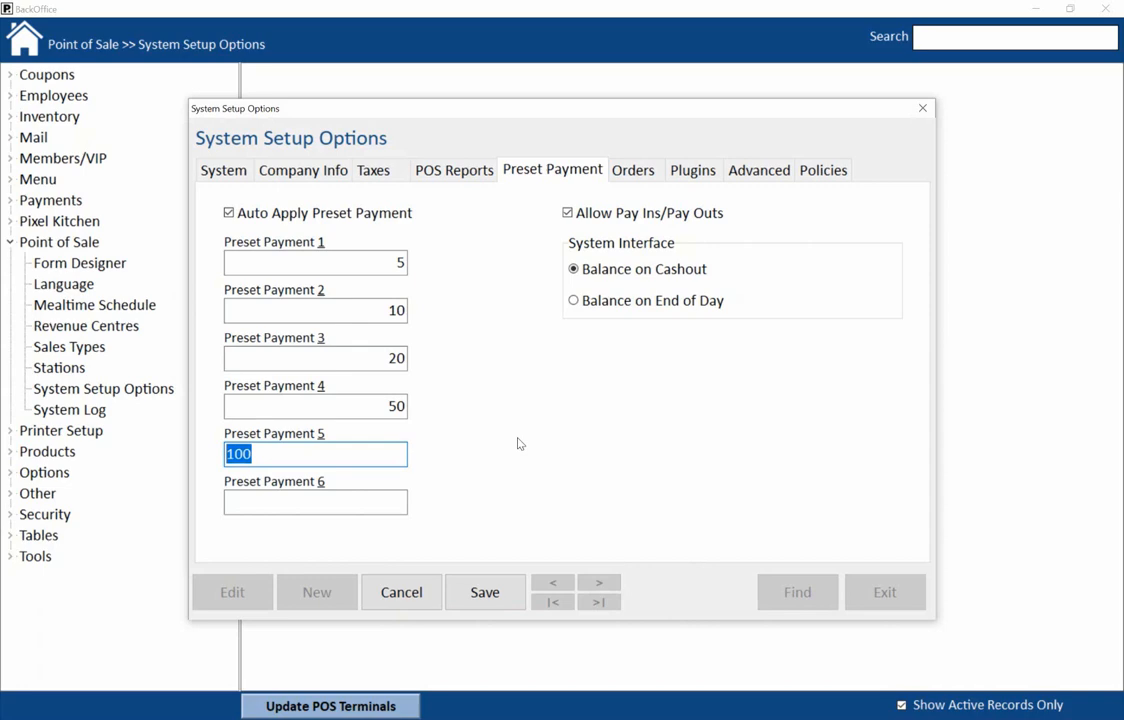
{"action": "left_click", "coordinate": [391, 454]}
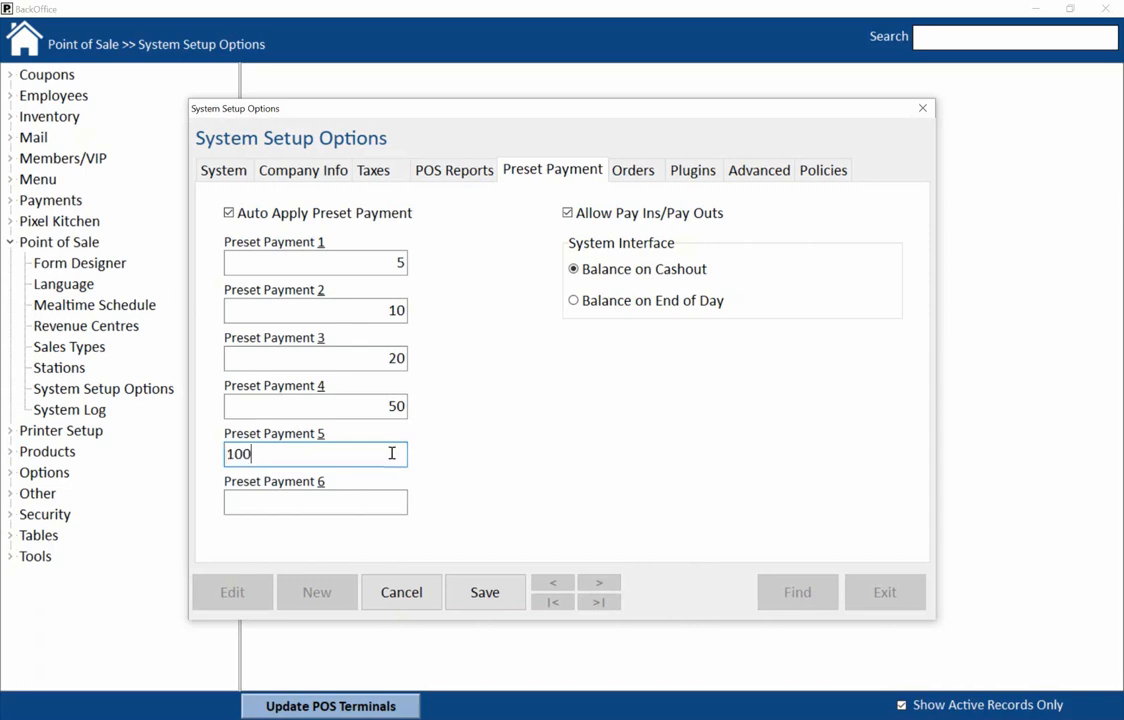
{"action": "left_click", "coordinate": [399, 508]}
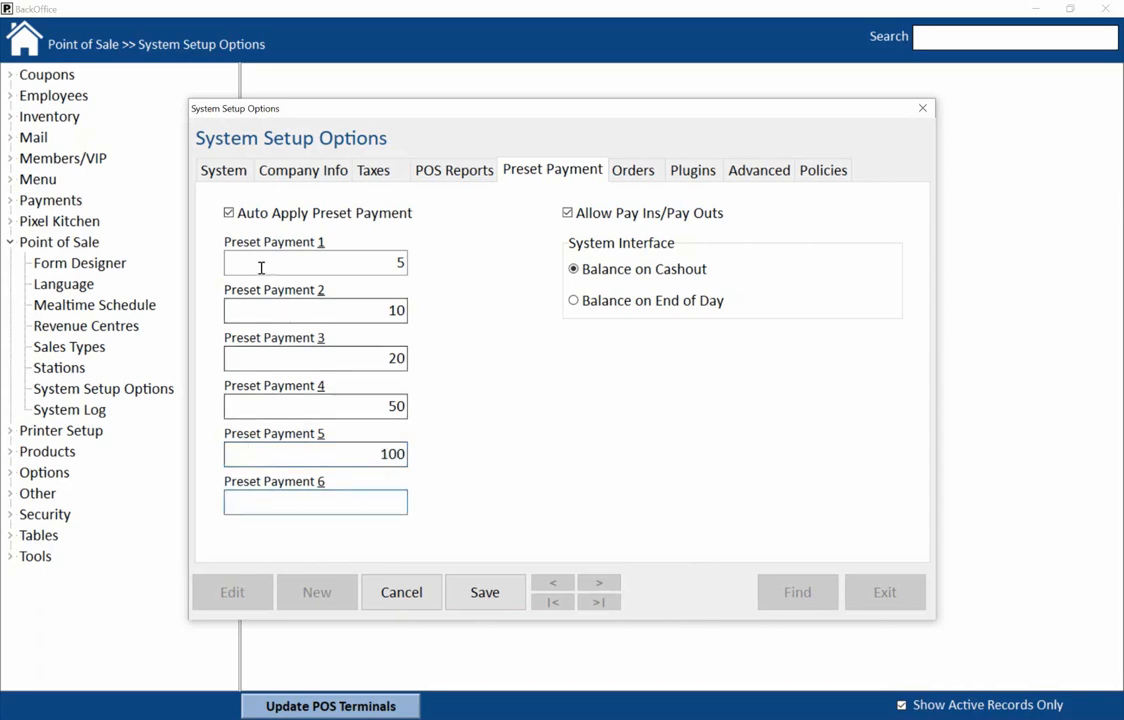
Disable Auto Apply Preset Payment, toggle Allow Pay Ins/Pay Outs off and back on, and choose Balance on End of Day.
{"action": "left_click", "coordinate": [229, 214]}
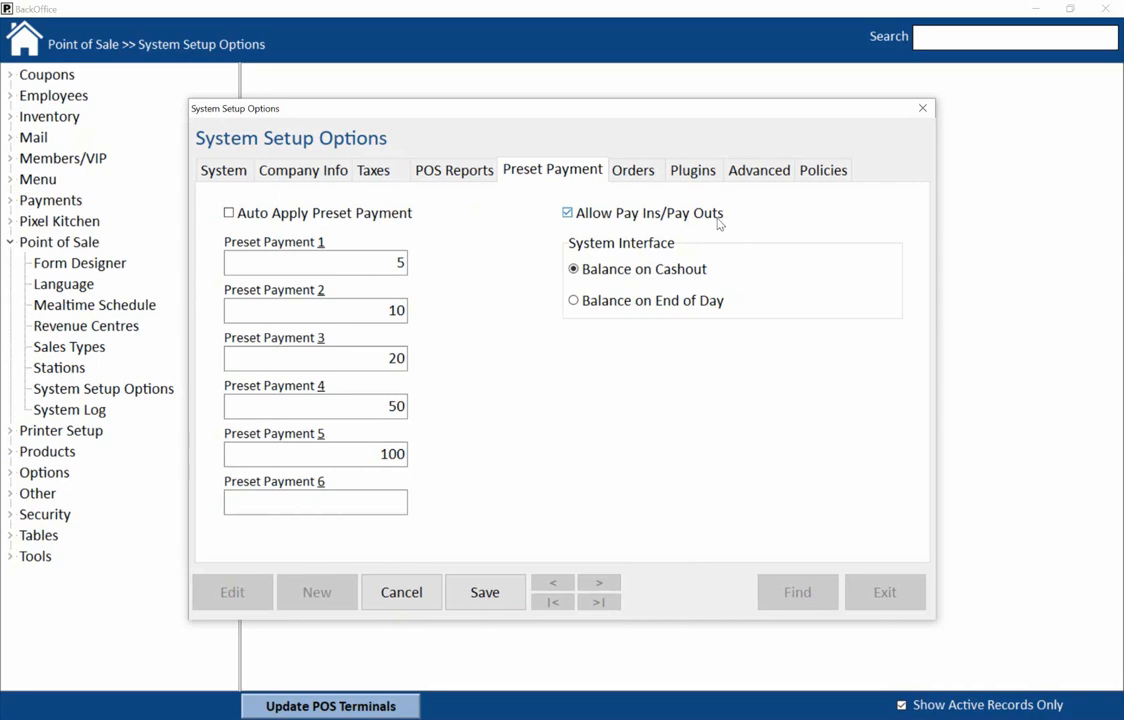
{"action": "left_click", "coordinate": [683, 222]}
{"action": "left_click", "coordinate": [683, 222]}
{"action": "left_click", "coordinate": [645, 302]}
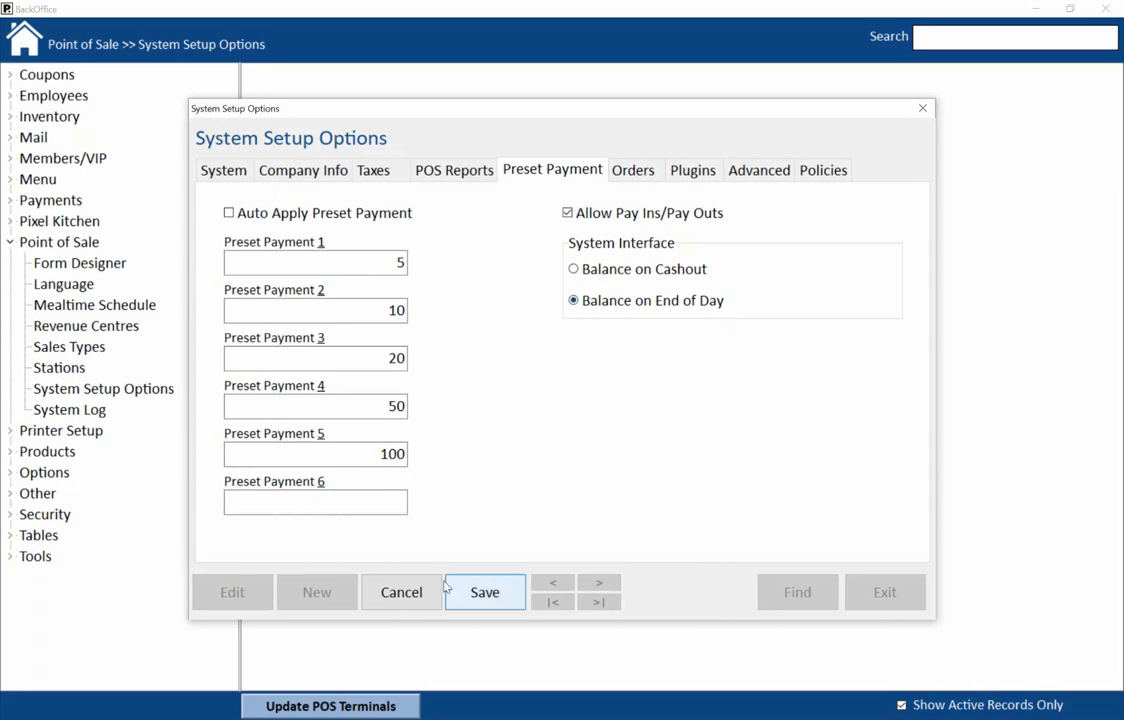
Discard the unsaved setup changes and close the System Setup Options window.
{"action": "left_click", "coordinate": [405, 592]}
{"action": "left_click", "coordinate": [885, 594]}
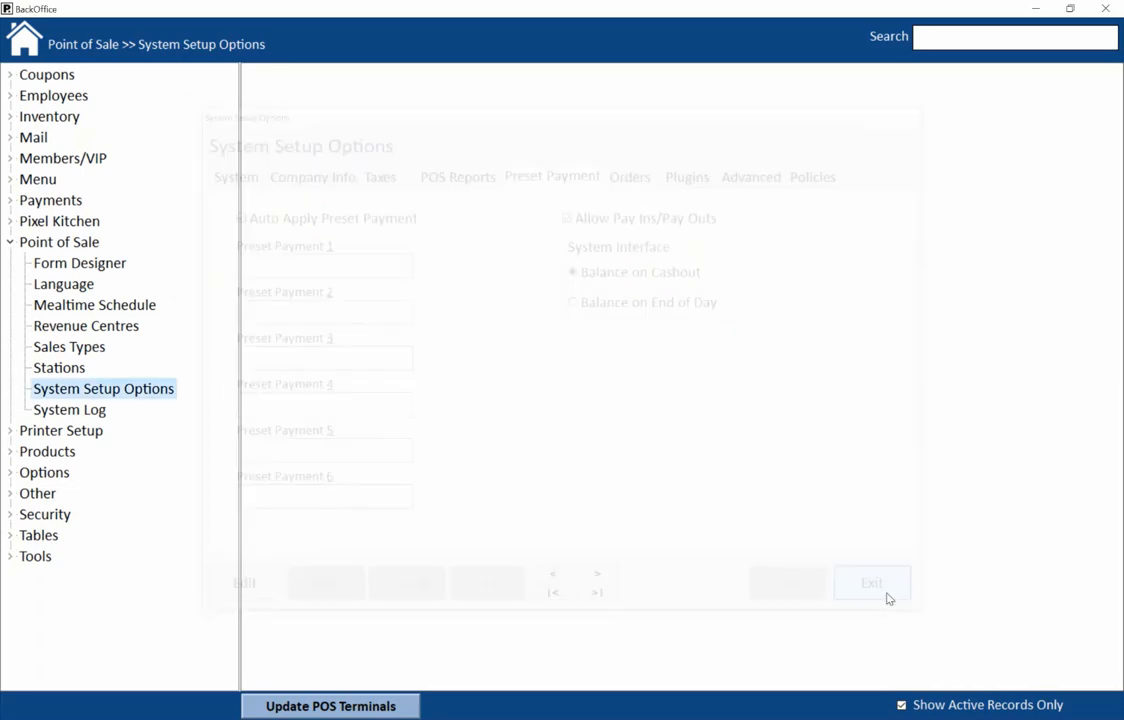